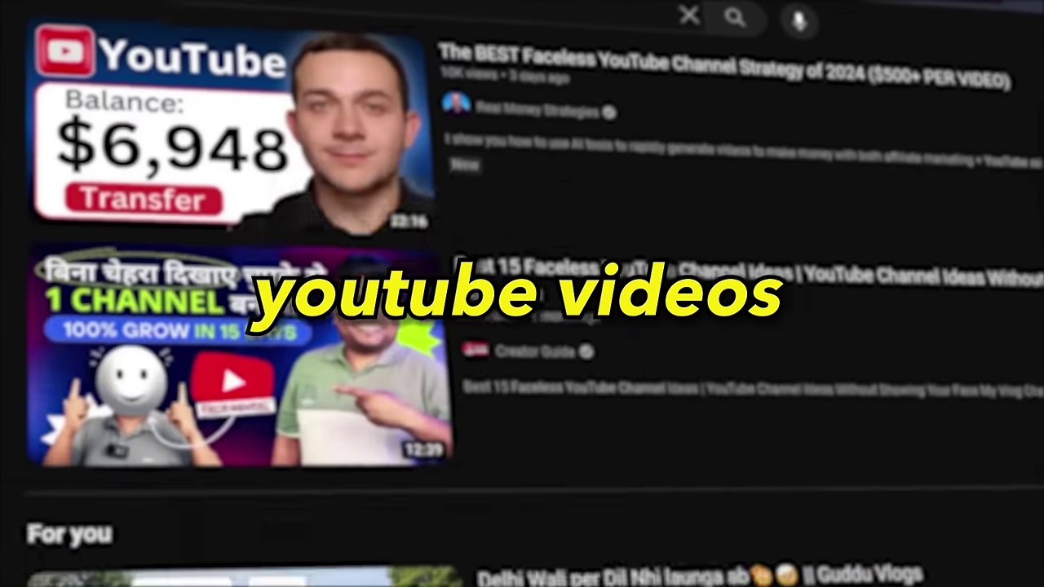
scroll(522, 326, down, 15)
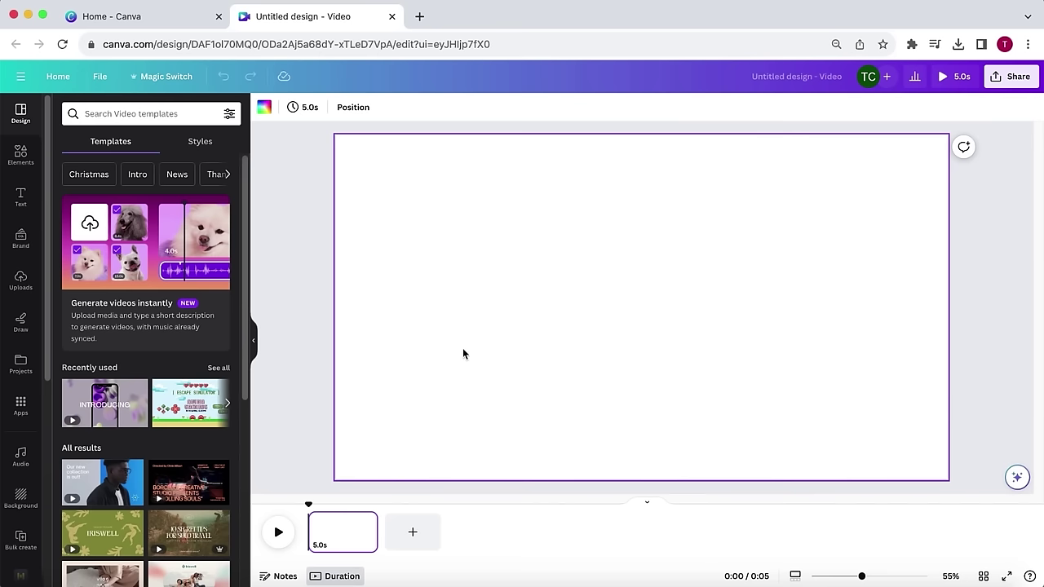
click(13, 156)
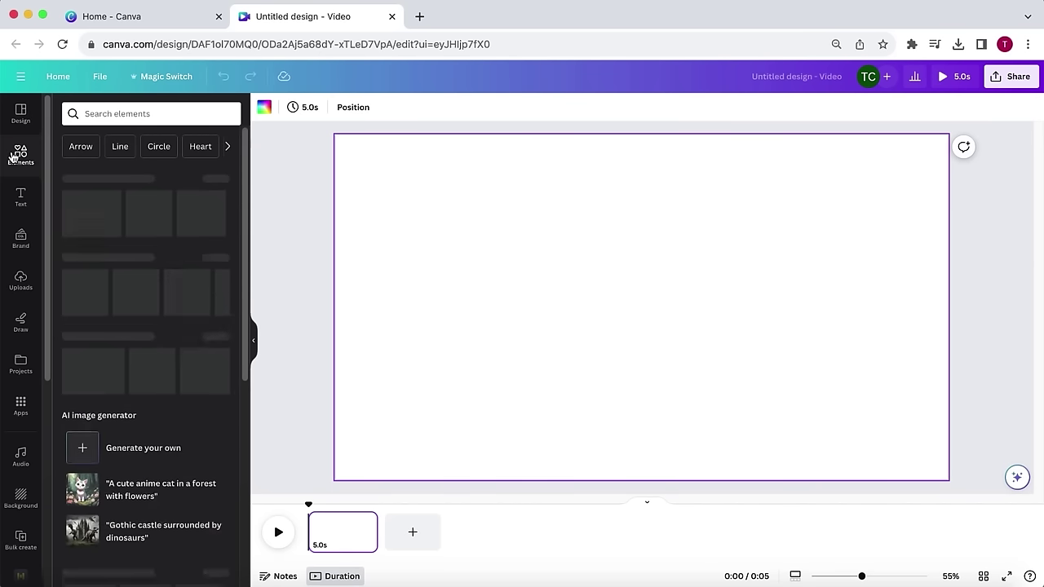
click(120, 114)
text(egypt)
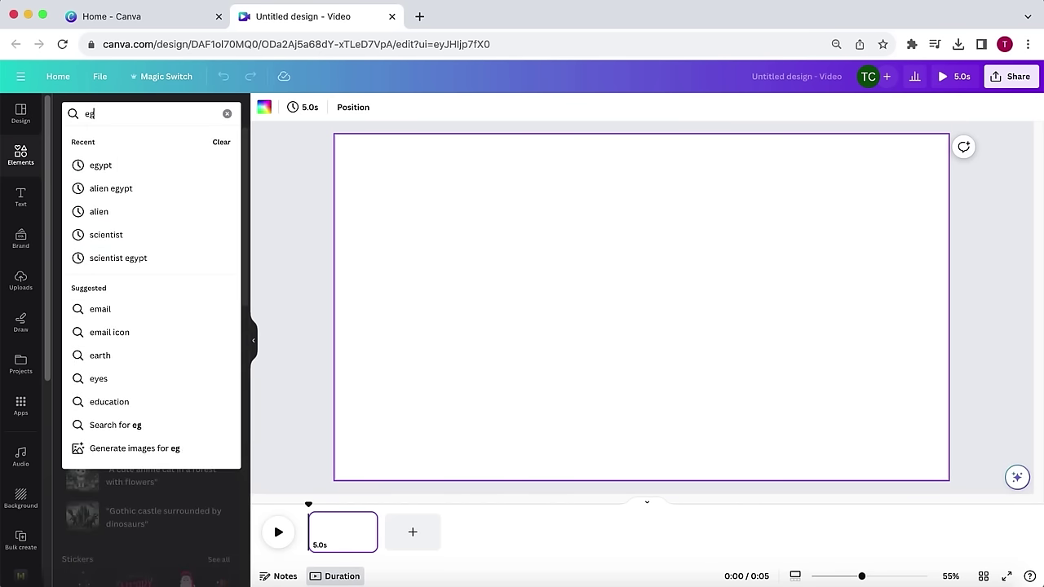
key(Return)
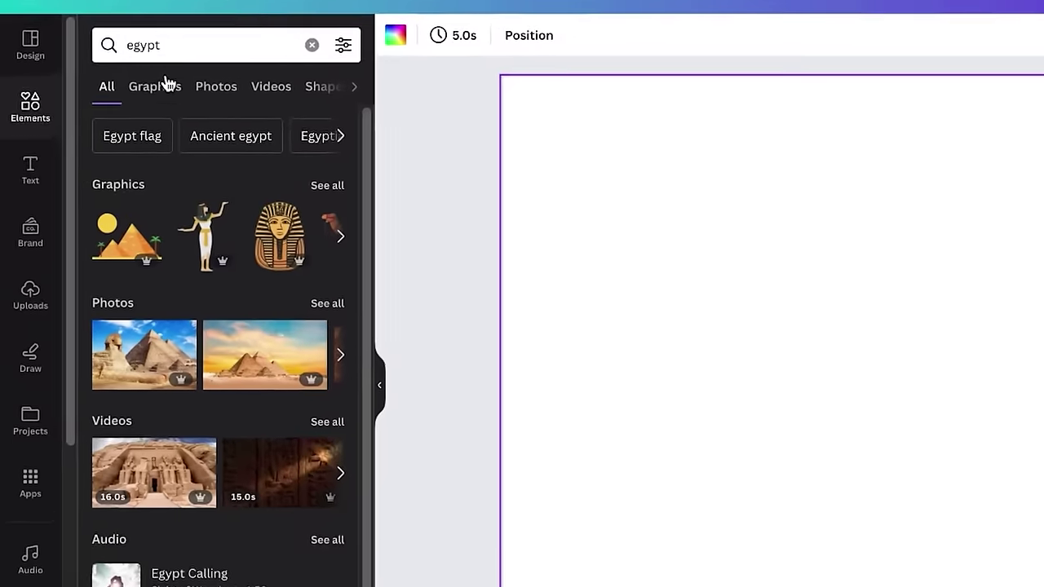
click(111, 133)
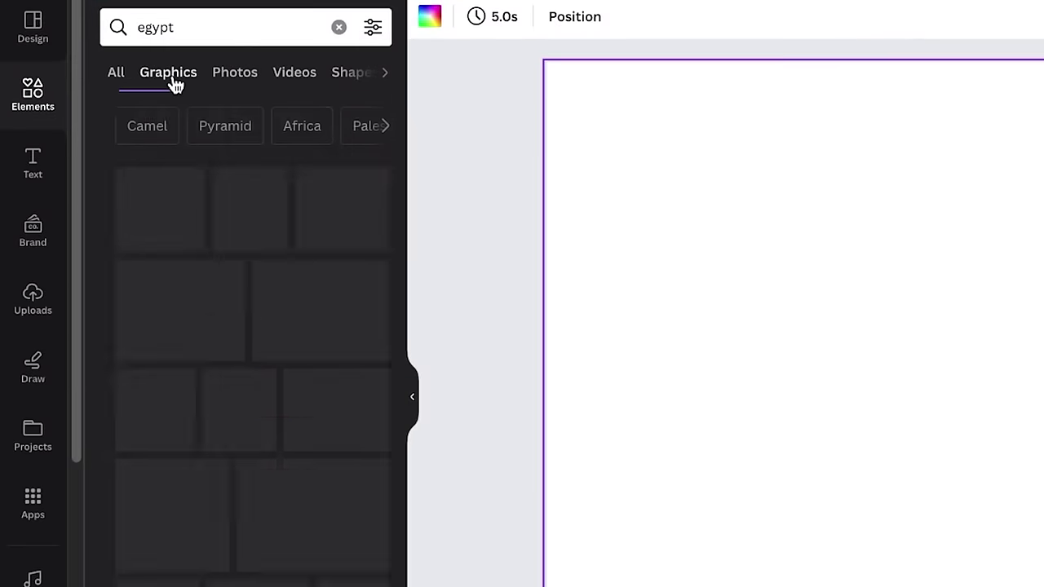
click(162, 134)
click(292, 74)
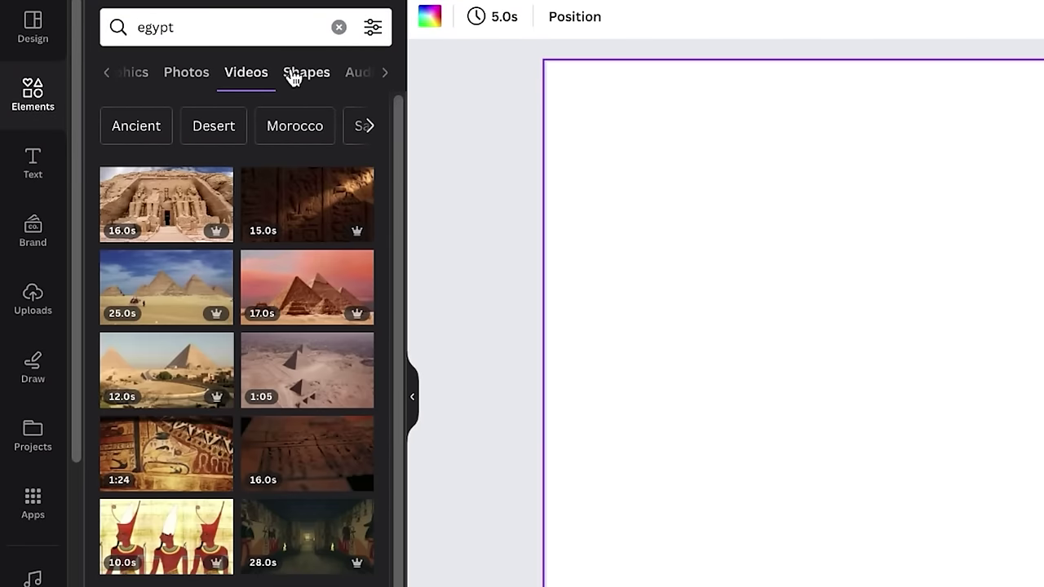
click(33, 163)
scroll(44, 172, down, 3)
click(32, 401)
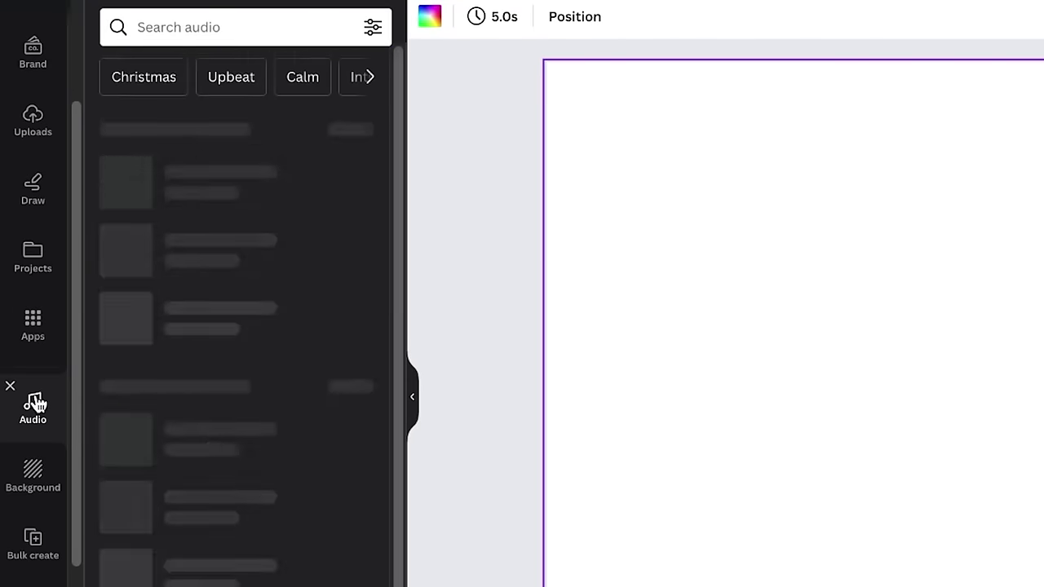
drag(397, 172, 384, 366)
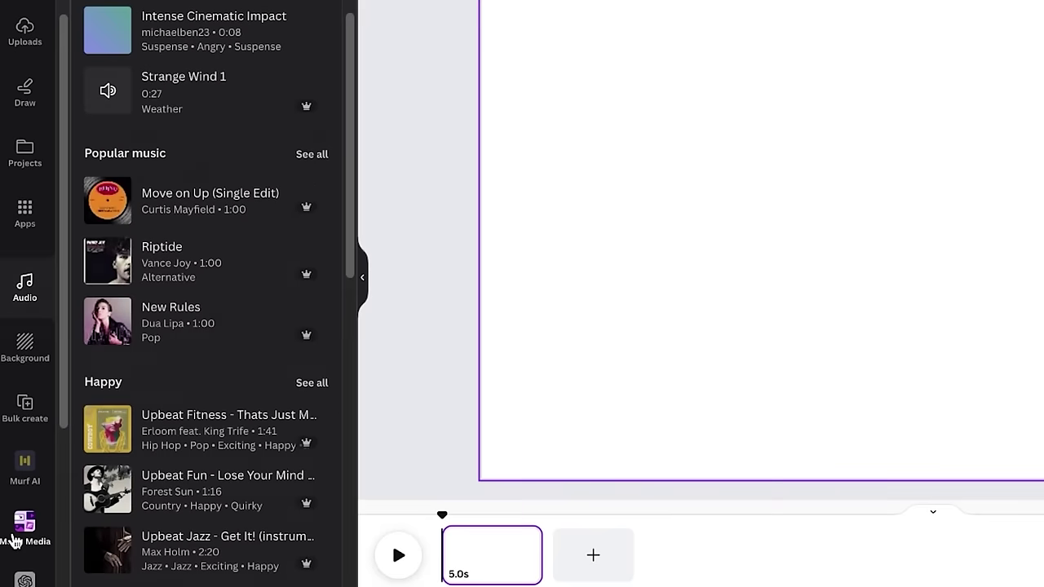
click(17, 530)
text(pyramid egypt)
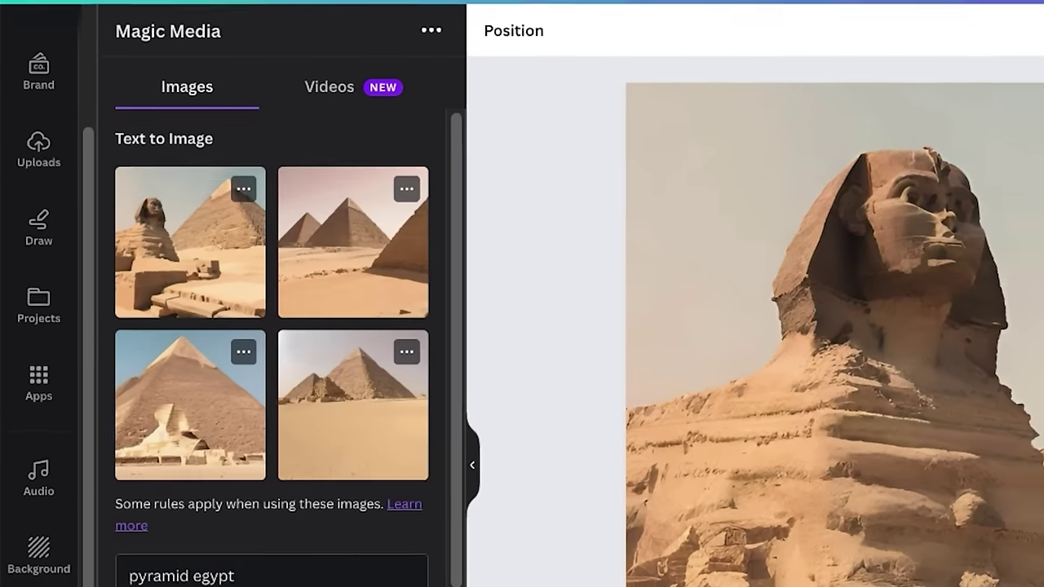
click(816, 326)
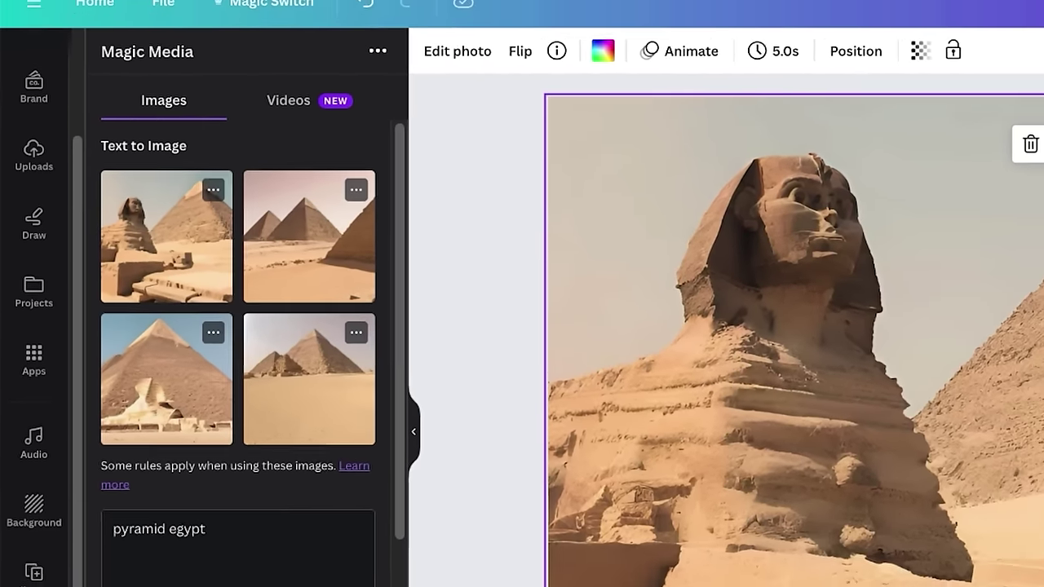
key(Delete)
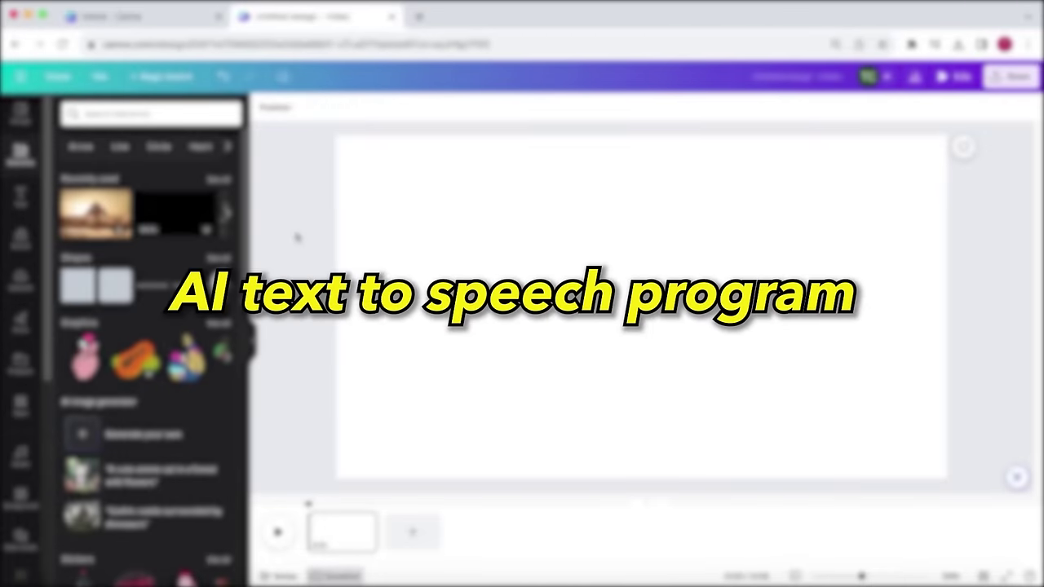
Open elevenlabs.io in a new browser tab
click(419, 16)
text(elevenlabs.io)
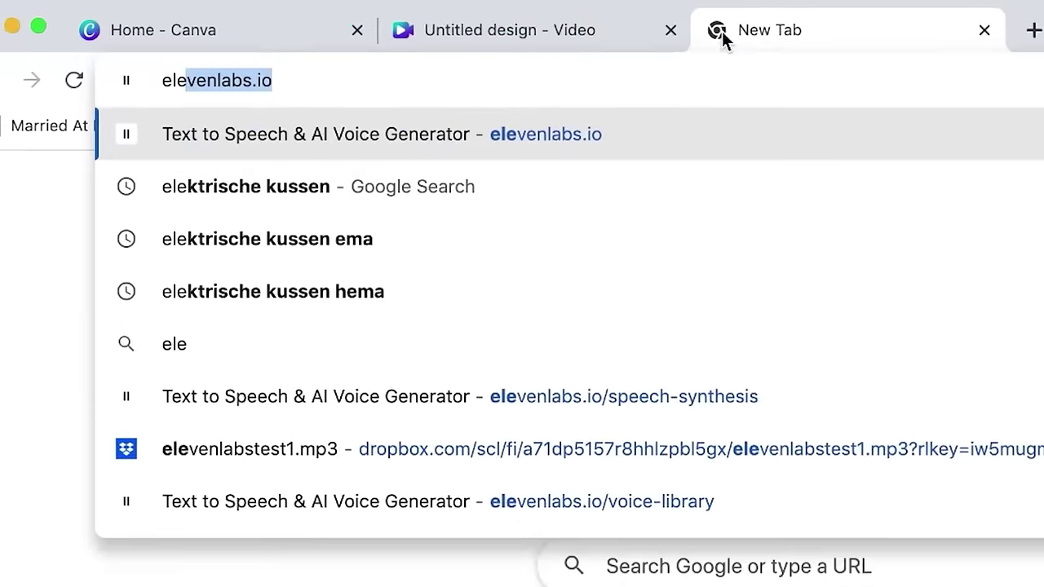
key(Return)
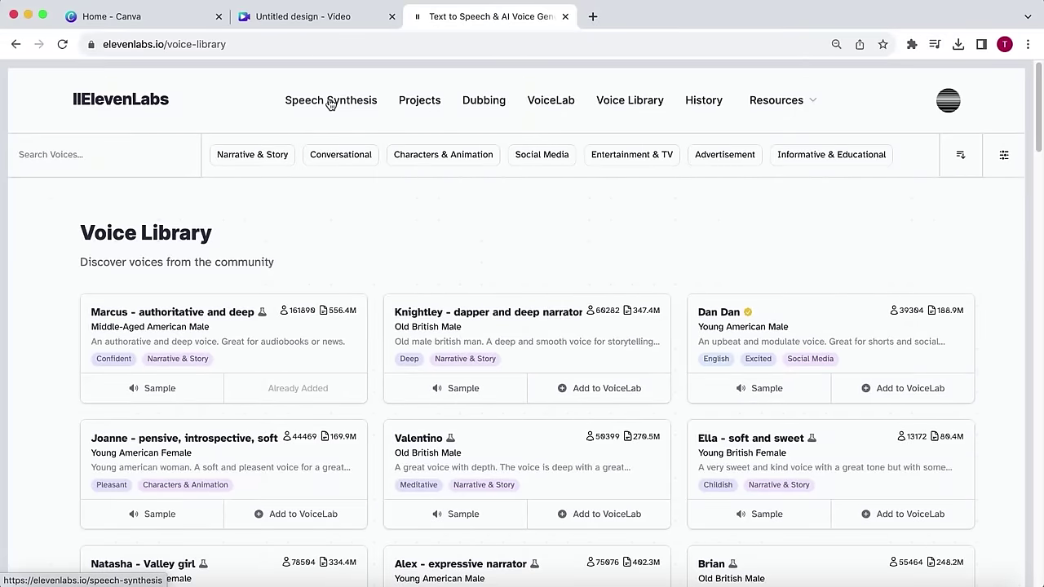
Paste the Egypt narration paragraph into ElevenLabs Speech Synthesis and generate the voiceover
click(330, 103)
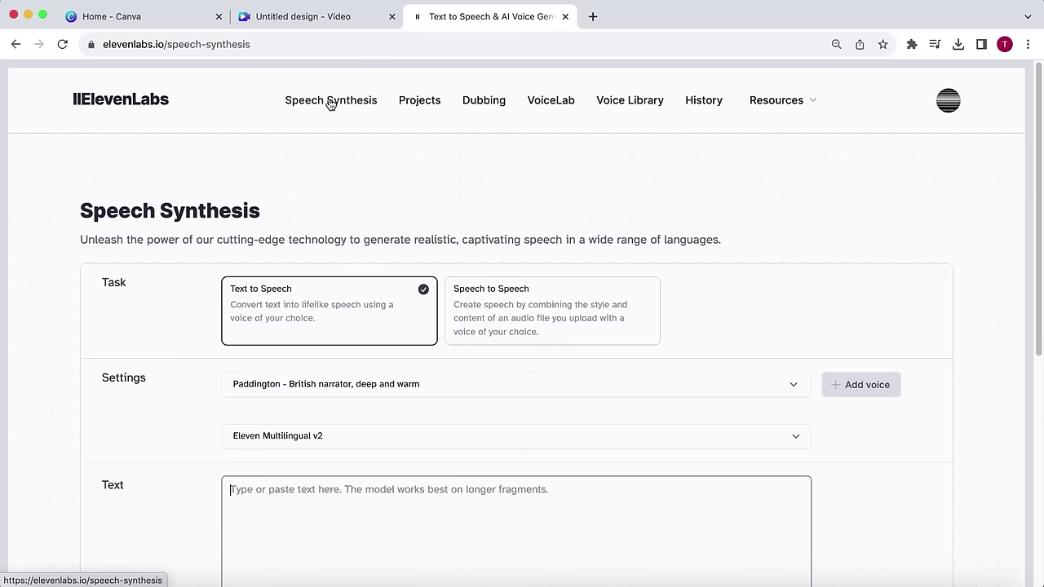
drag(1034, 142, 1038, 281)
text(Egypt is one of the biggest ancient mysteries. It has always been famous for its incredible feats of structural engineering. And even though we continuously make new discoveries, most of Egypt's secrets are still hidden deep beneath the endless scorched sands. The mysteries and achievements are so incredible that even some of the greatest scientists believe the Egyptians must have been in contact with alien beings. But is this actually true?)
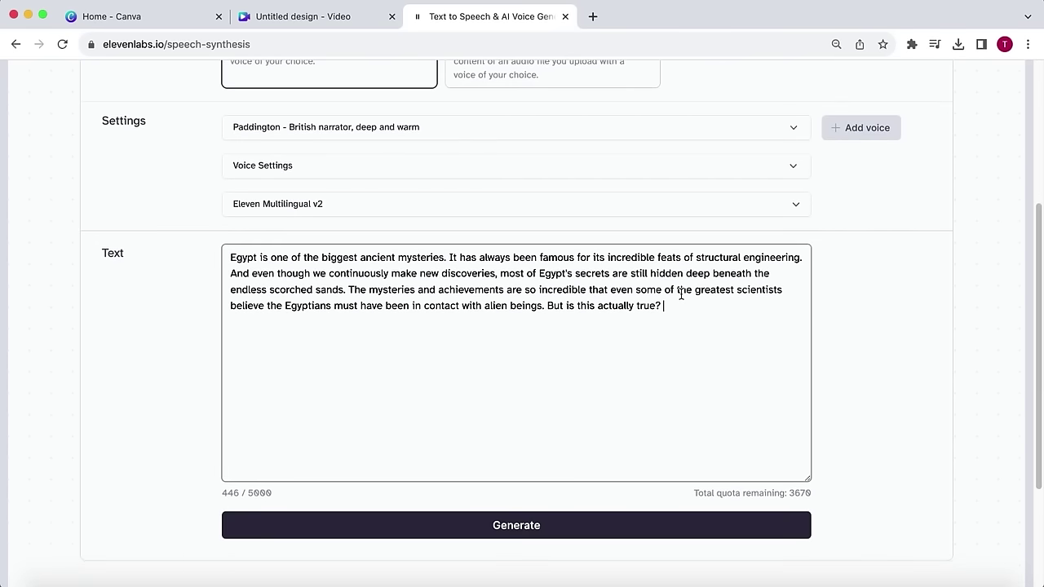
click(530, 531)
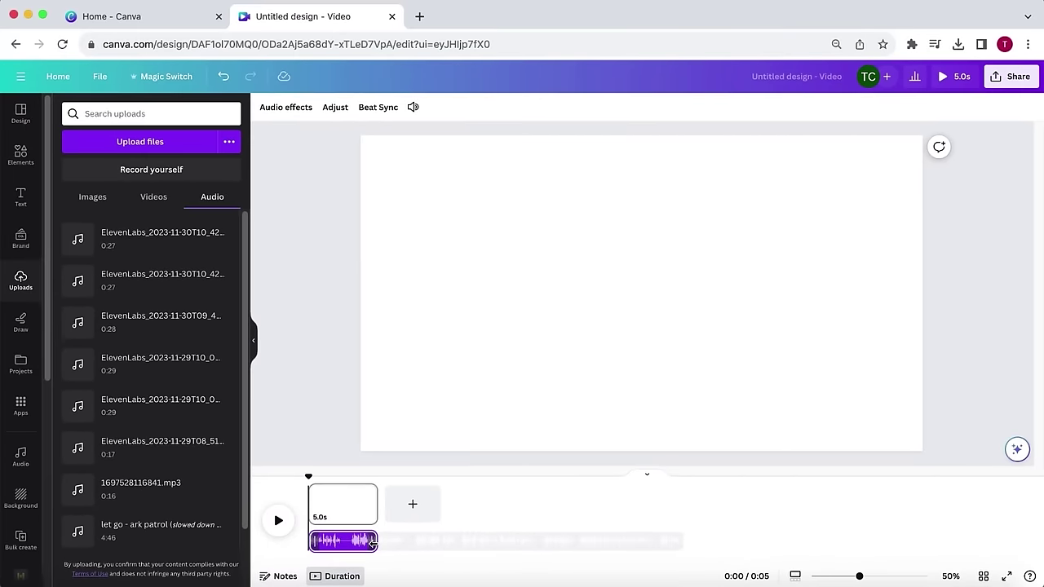
Add two pages, lengthen a page and the voiceover clip, and move the new page into second place
click(411, 508)
drag(454, 510, 646, 507)
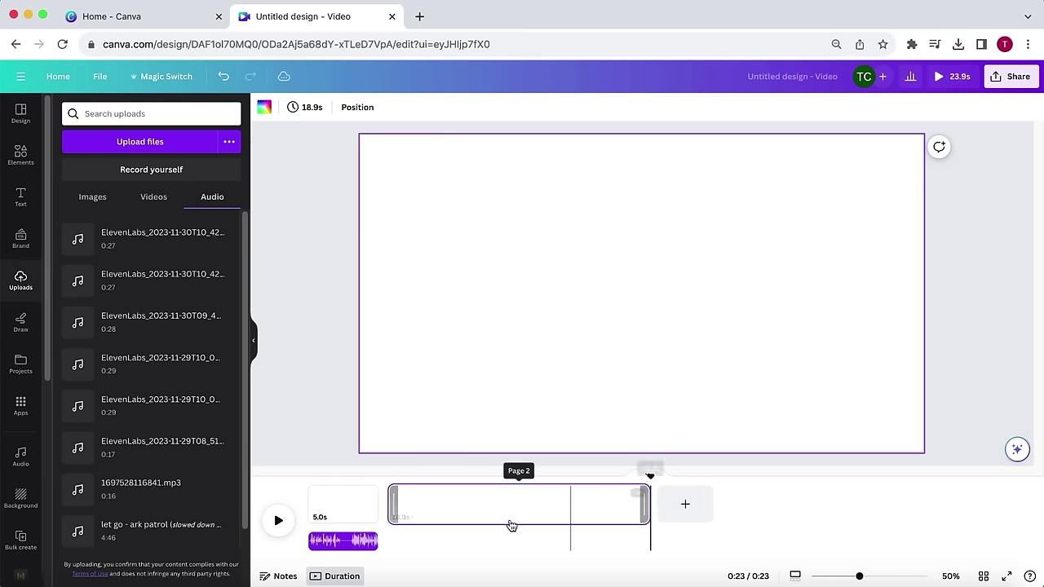
click(352, 544)
drag(375, 540, 508, 531)
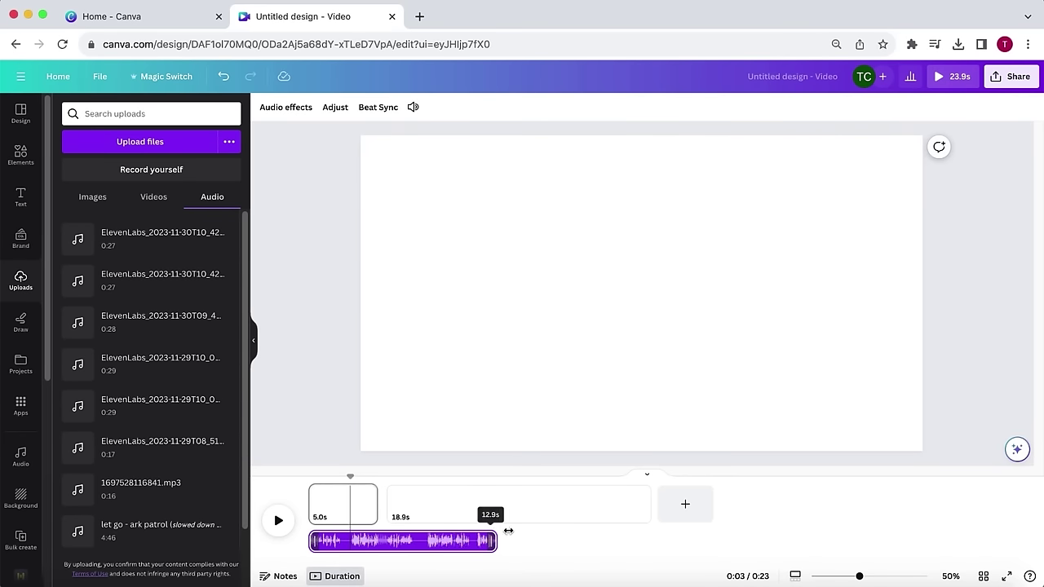
click(686, 504)
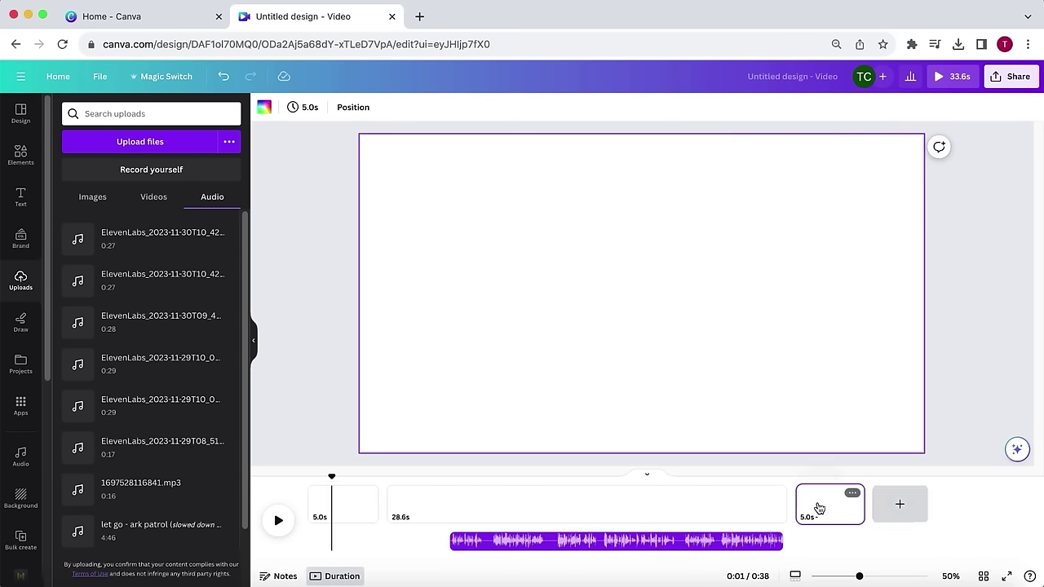
drag(819, 510, 471, 512)
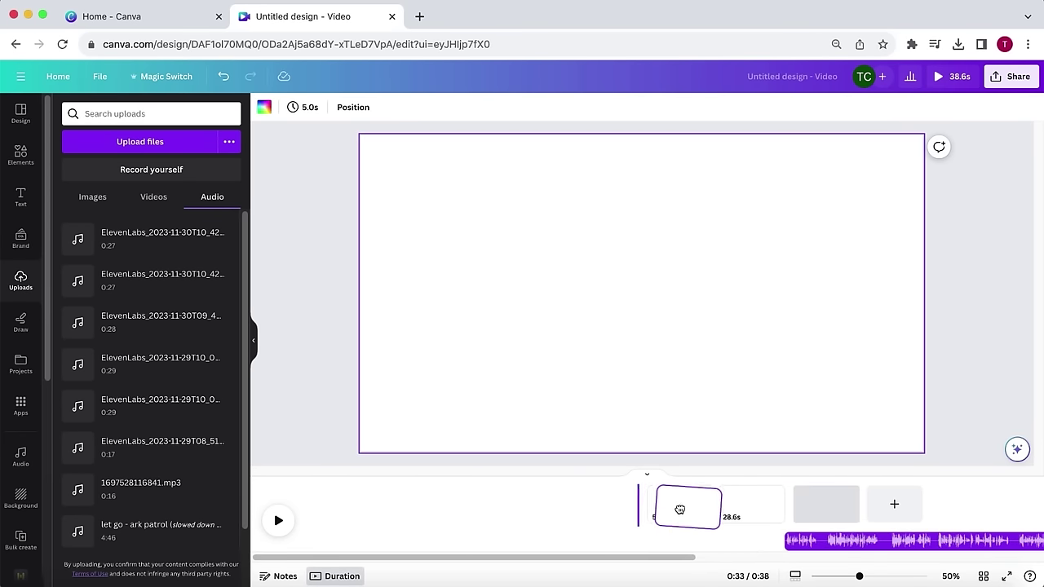
drag(712, 510, 511, 518)
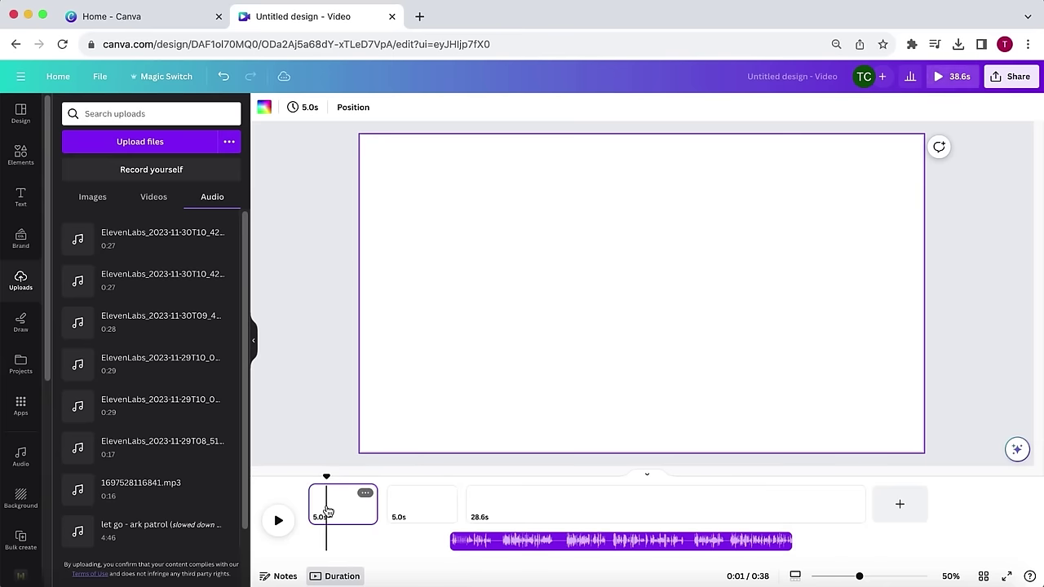
Fill the first page's background black and set its duration to 0.5 seconds
click(263, 110)
click(71, 314)
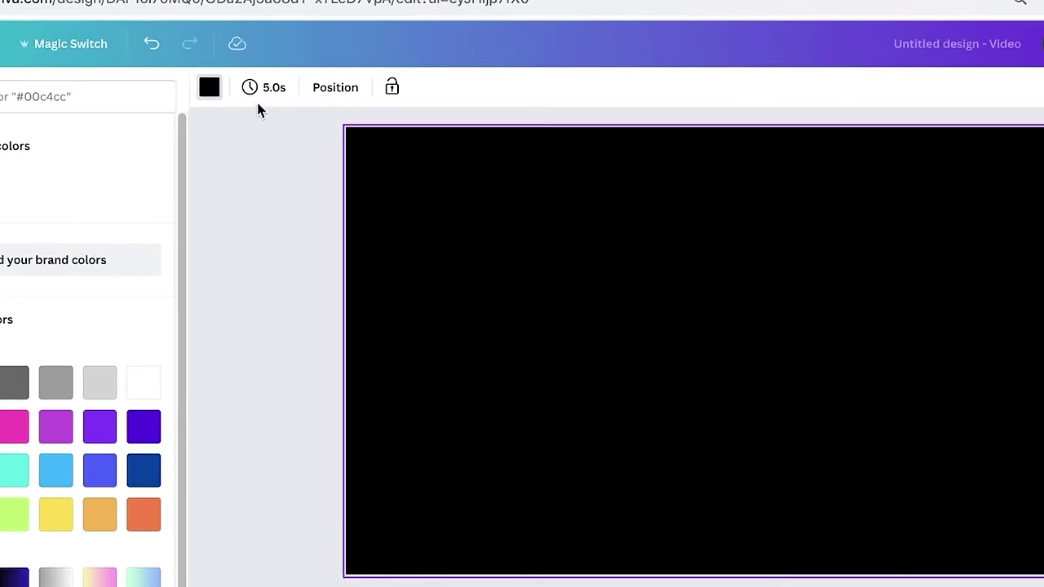
click(250, 91)
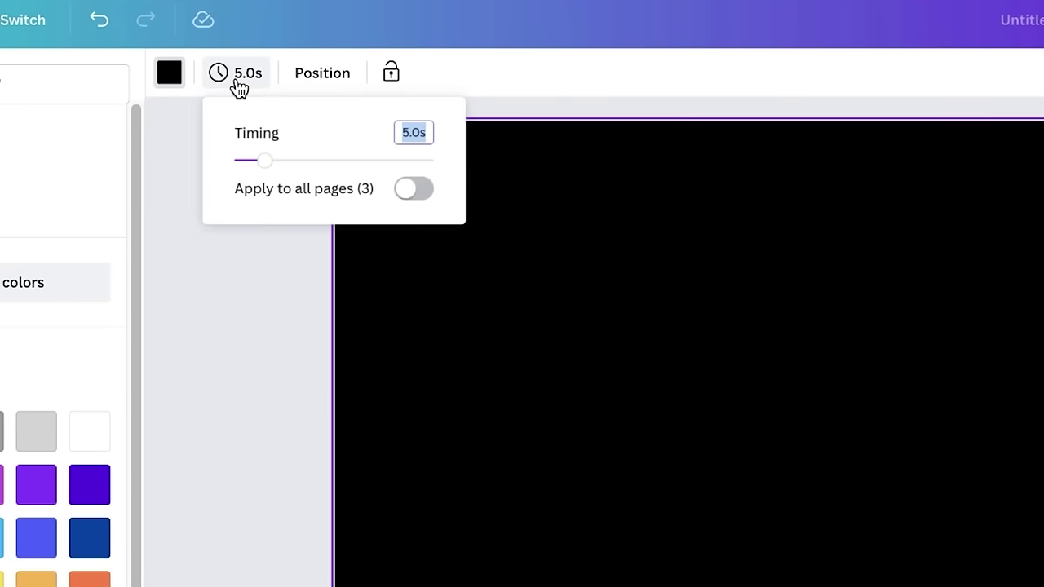
text(0.5)
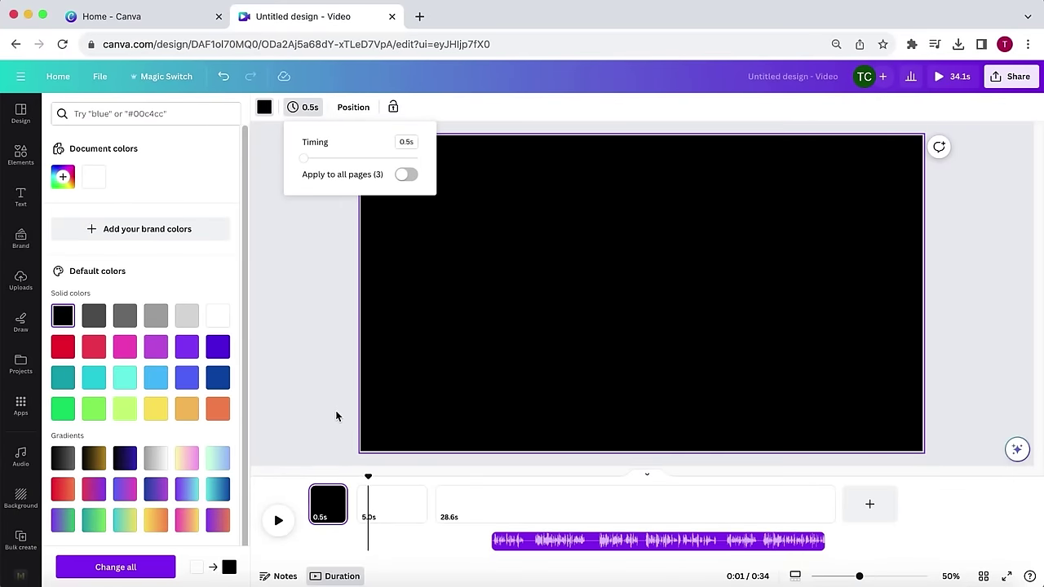
click(337, 417)
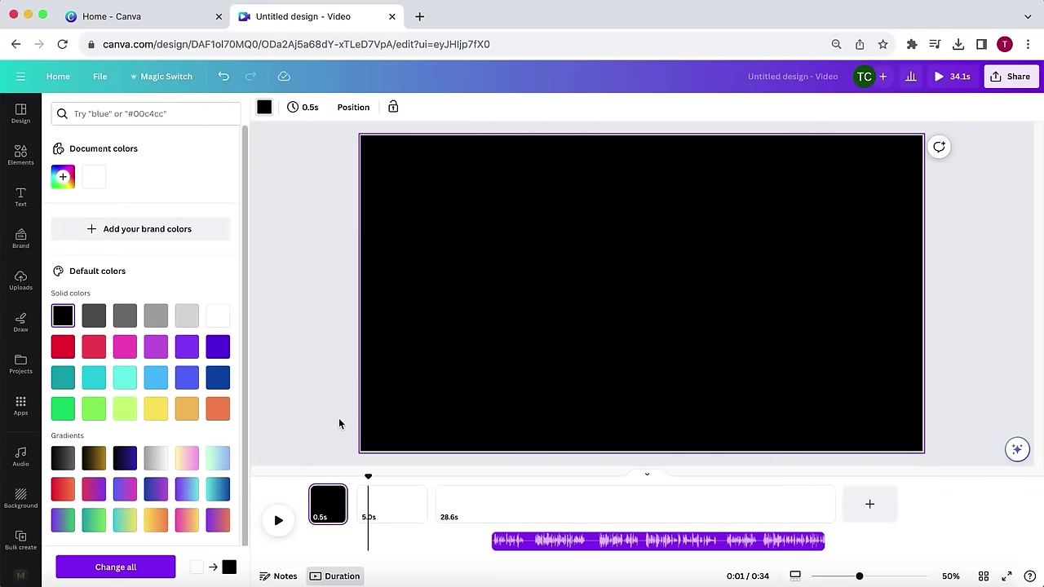
click(380, 511)
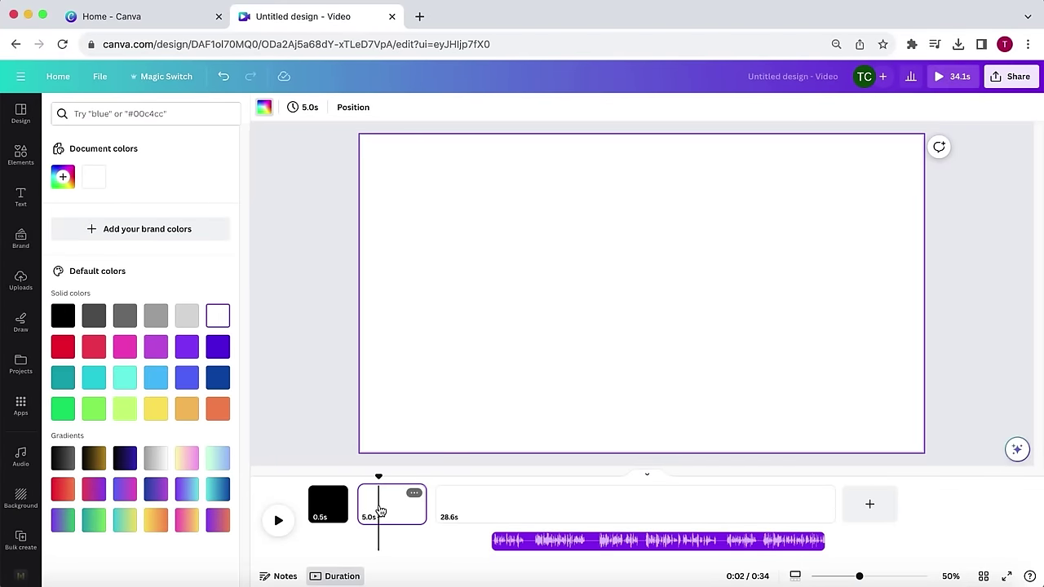
Search Elements photos for 'pyramid' and add the Sphinx photo, enlarged to fill the page
click(31, 157)
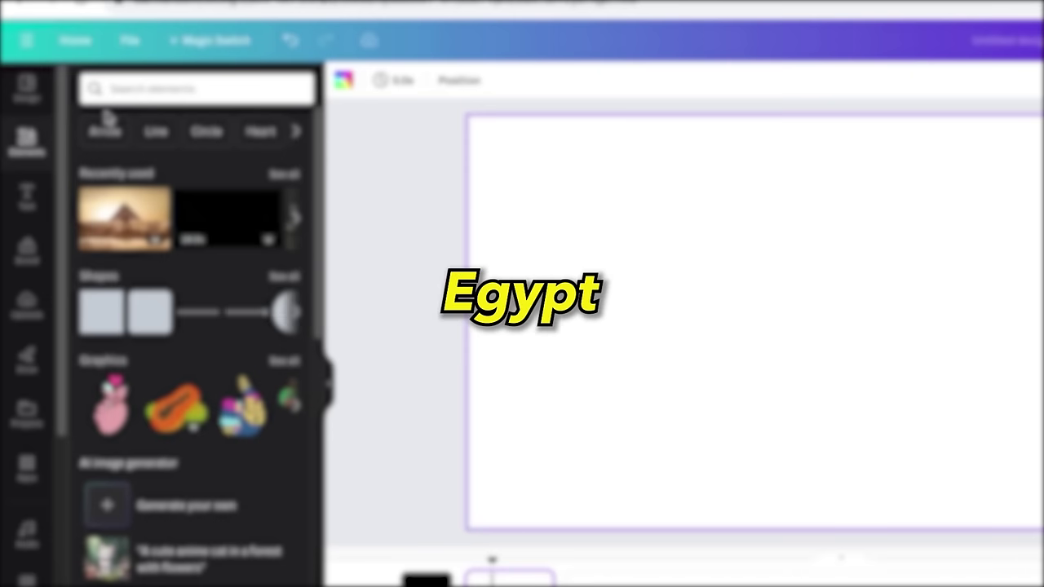
click(122, 89)
text(pyramid)
key(Return)
click(183, 123)
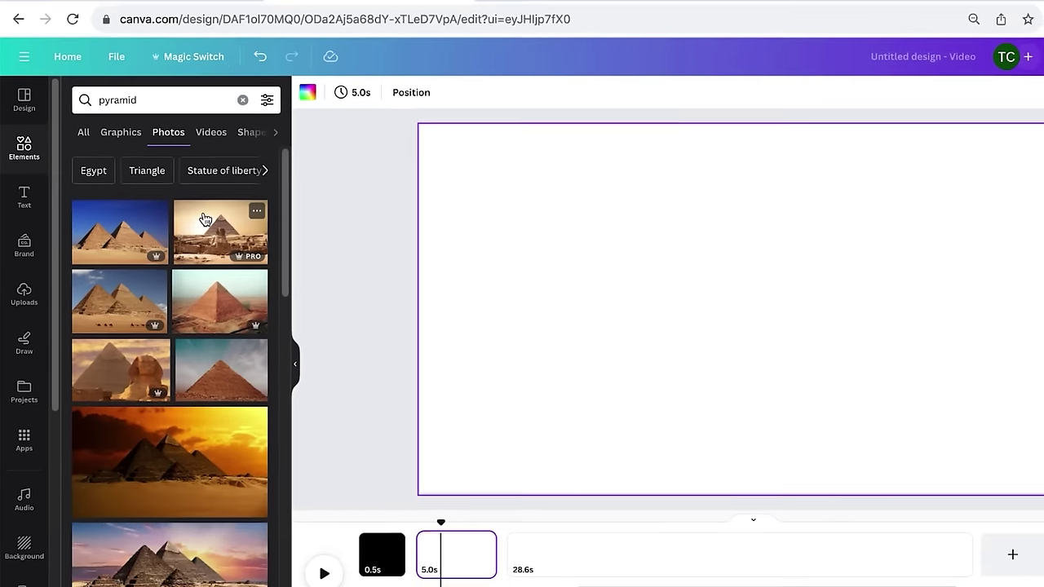
click(205, 220)
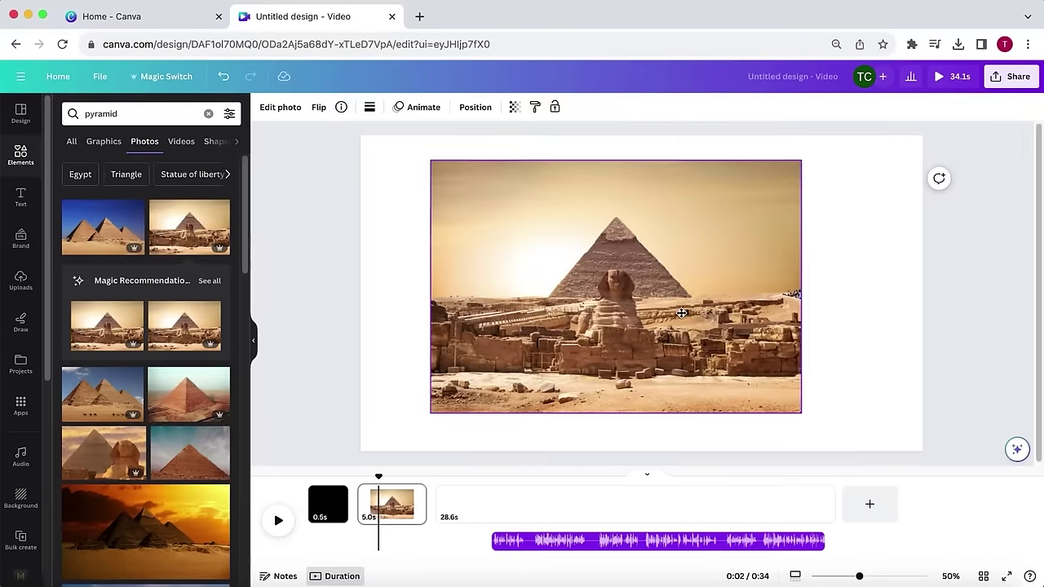
drag(936, 445, 853, 407)
drag(725, 376, 948, 487)
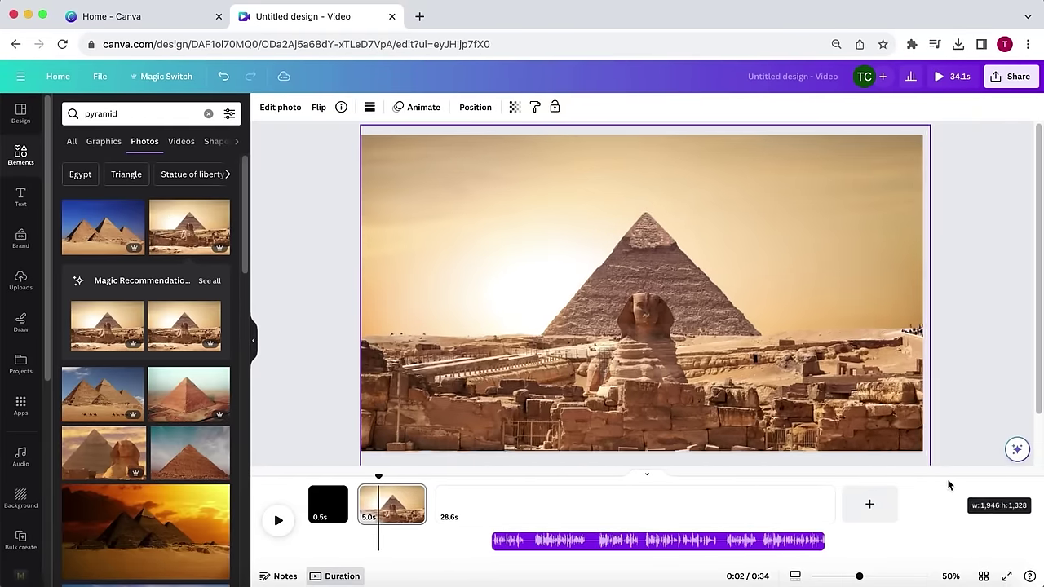
Set the second page's duration to 1.0 second
click(395, 507)
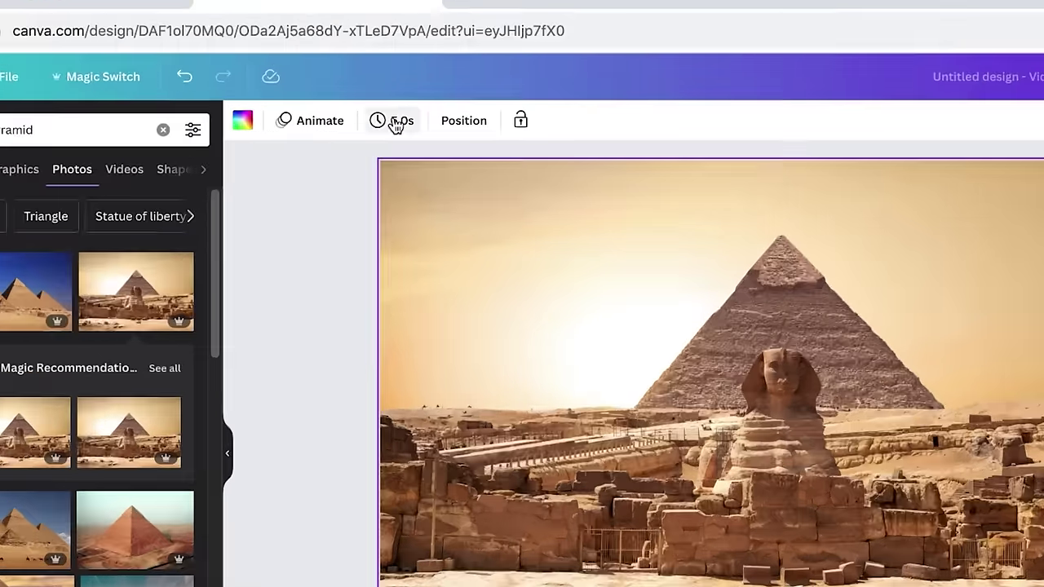
click(372, 108)
key(BackSpace)
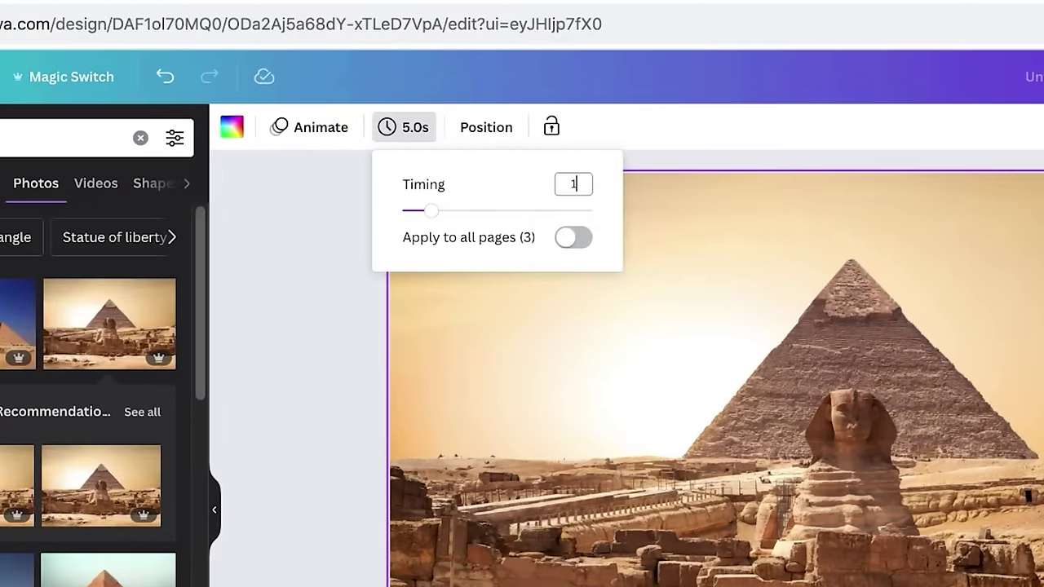
text(1)
key(Return)
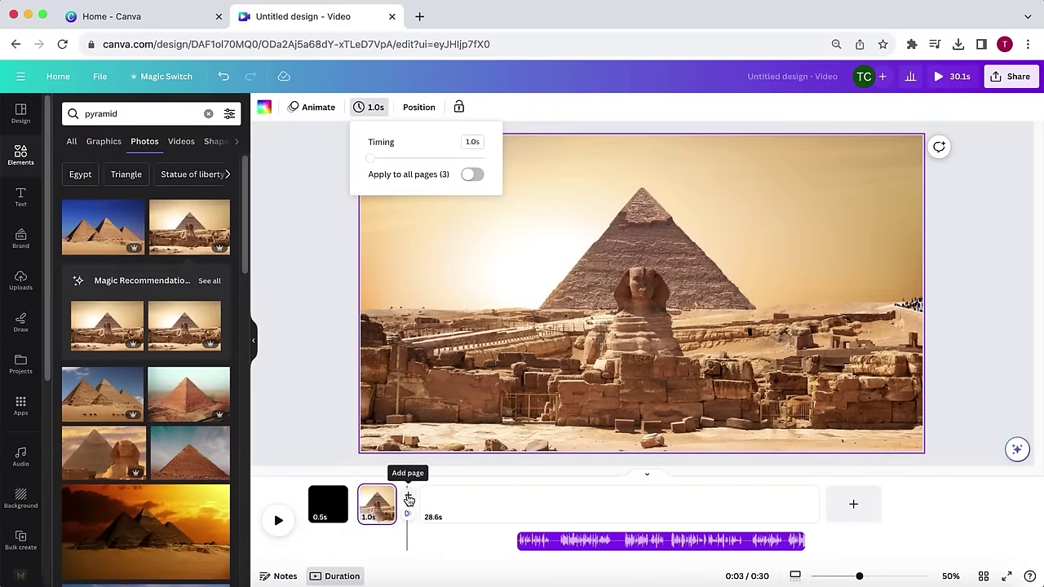
Add a page with the 15-second 'egypt' hieroglyph carving video filling it
click(410, 498)
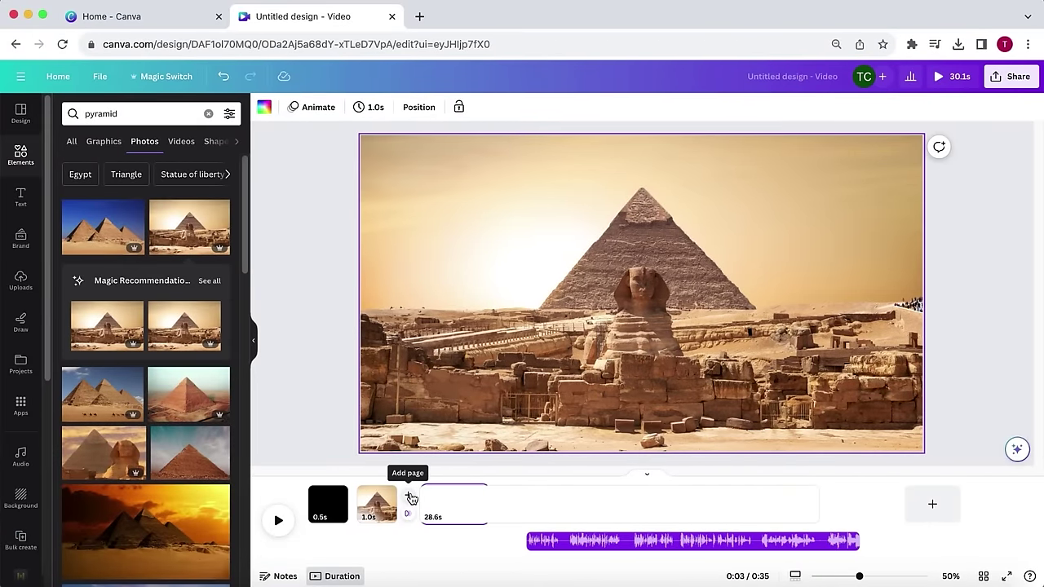
click(208, 114)
text(egy)
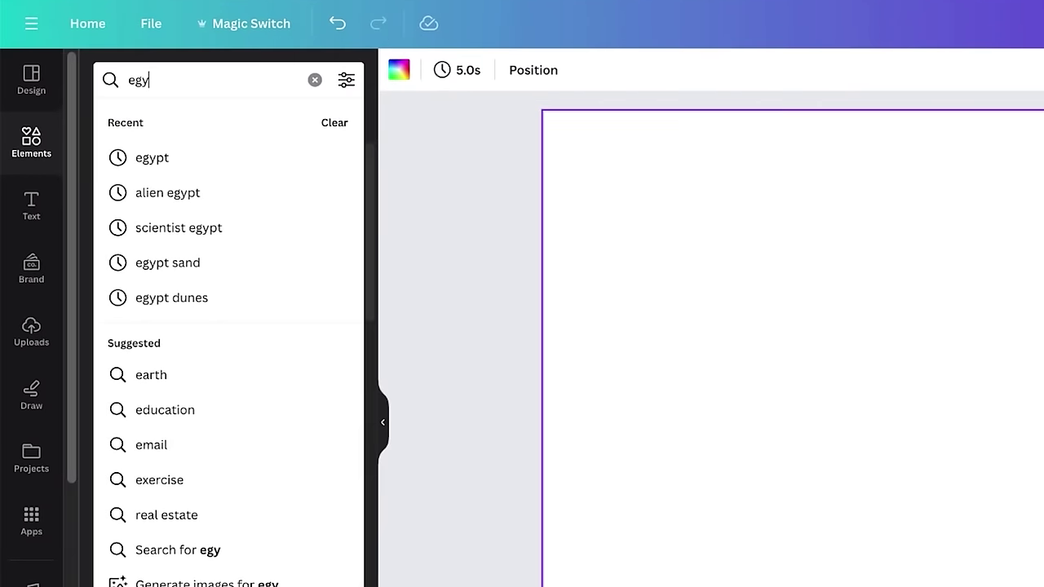
text(pt)
key(Return)
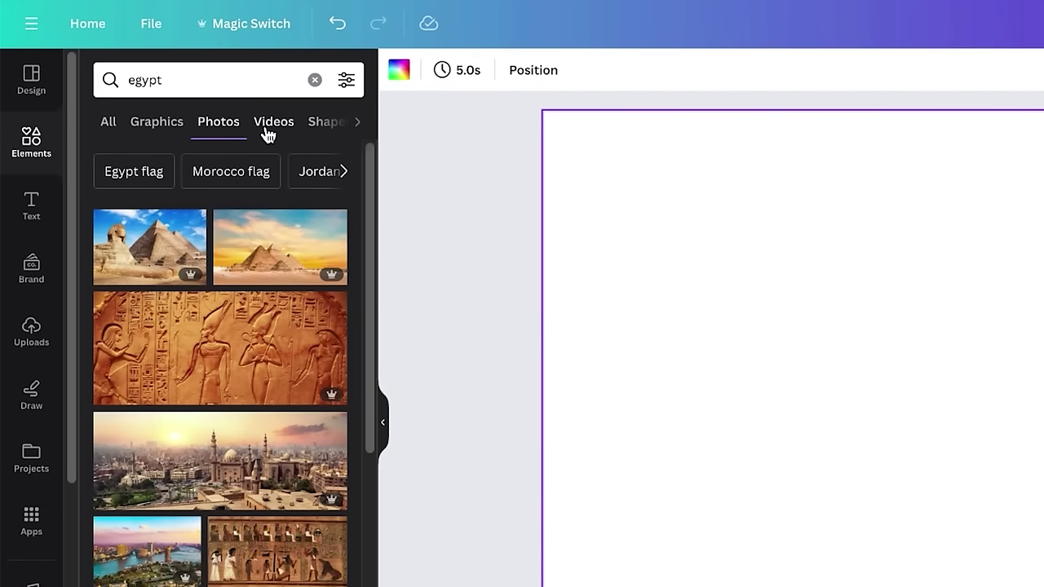
click(269, 129)
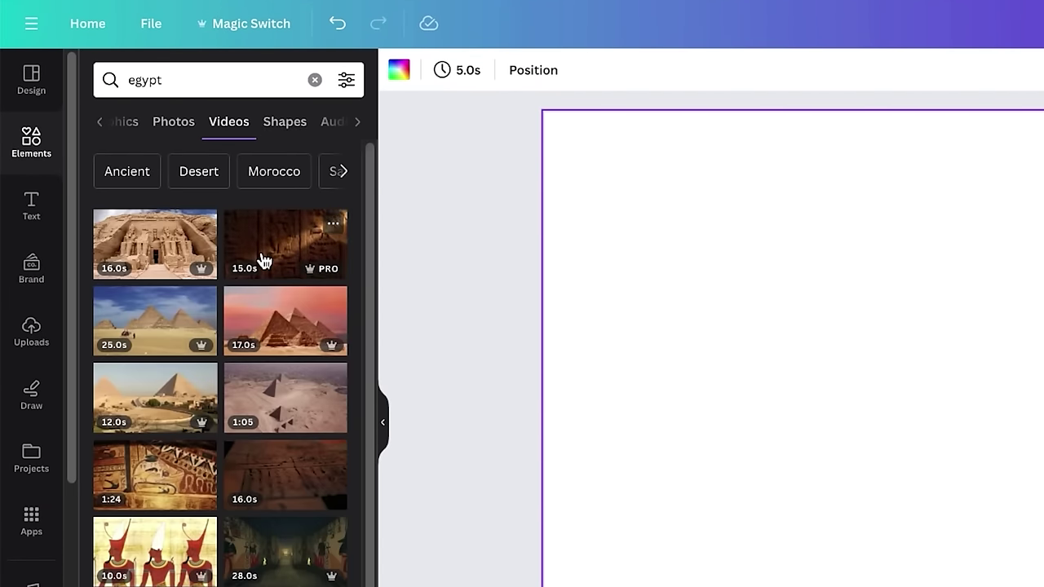
click(265, 259)
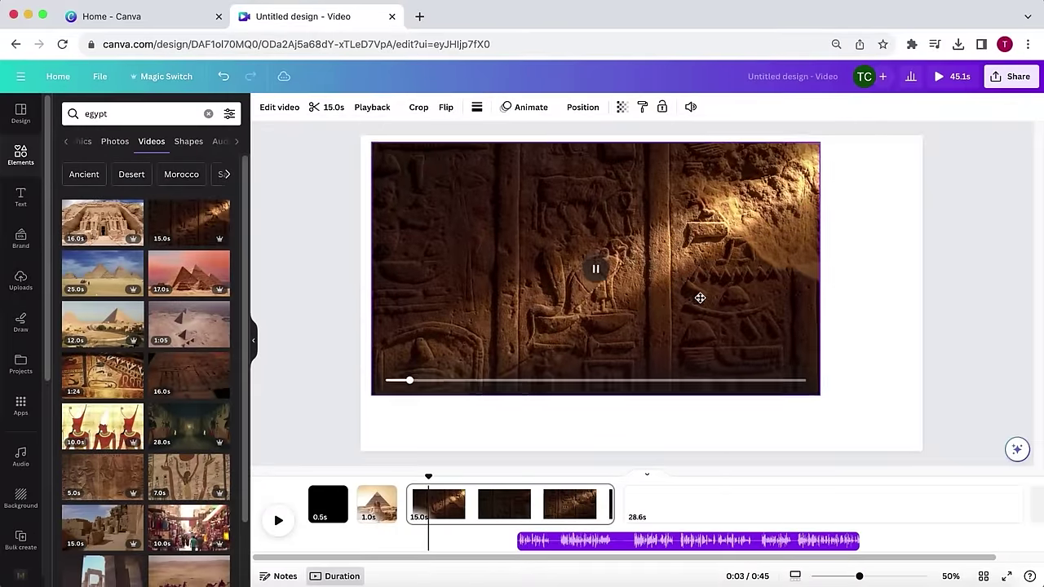
drag(700, 298, 690, 288)
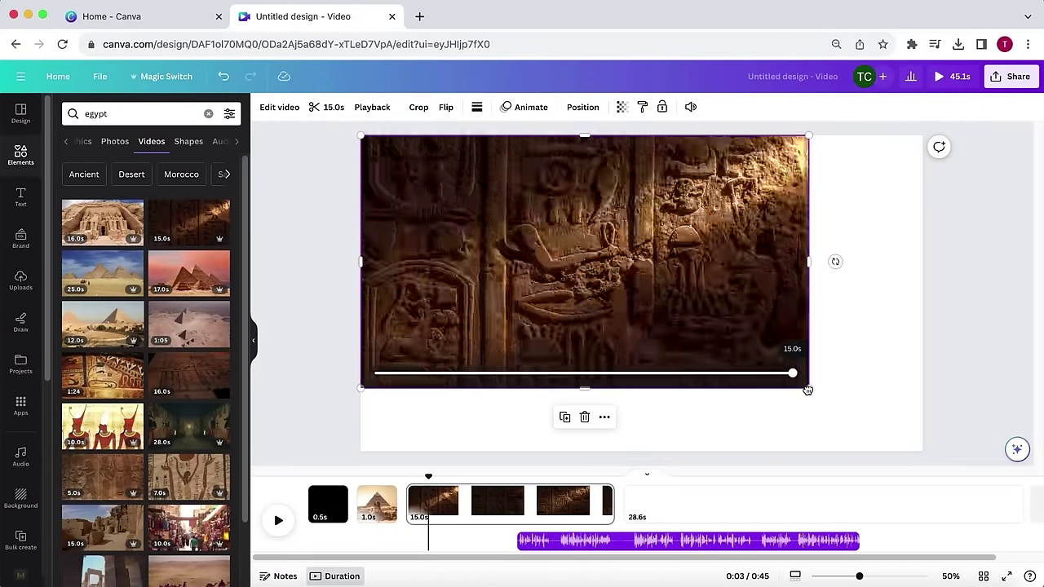
drag(808, 390, 911, 493)
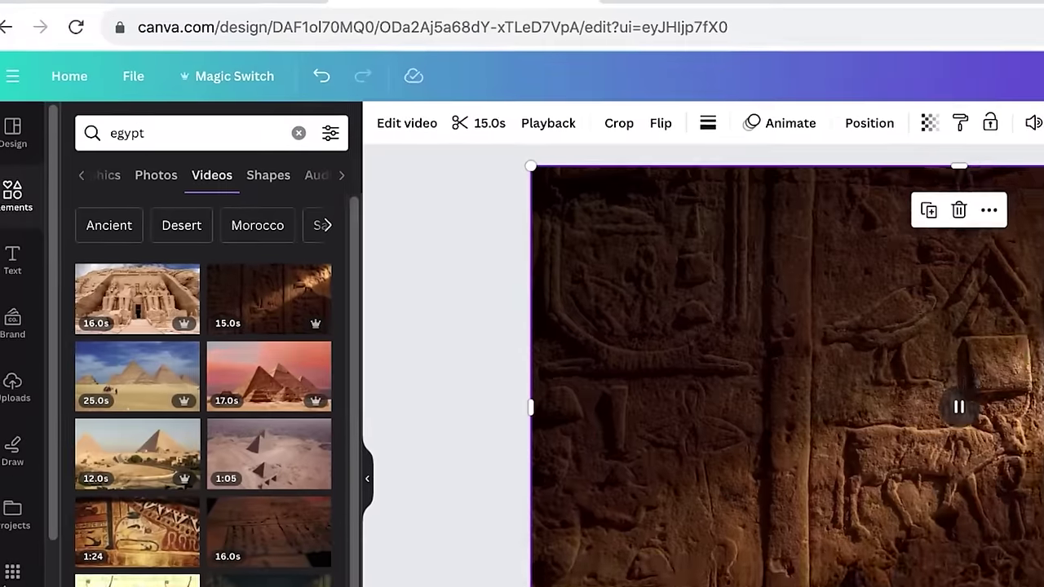
Set the carving video's playback speed to 2× and trim it to 1 second
click(560, 129)
drag(177, 198, 352, 209)
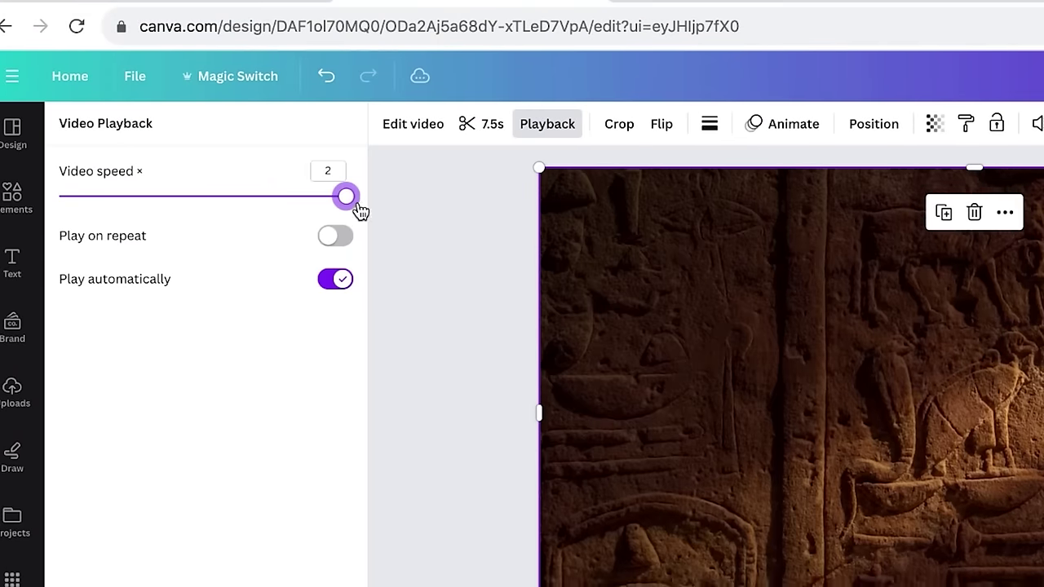
click(479, 123)
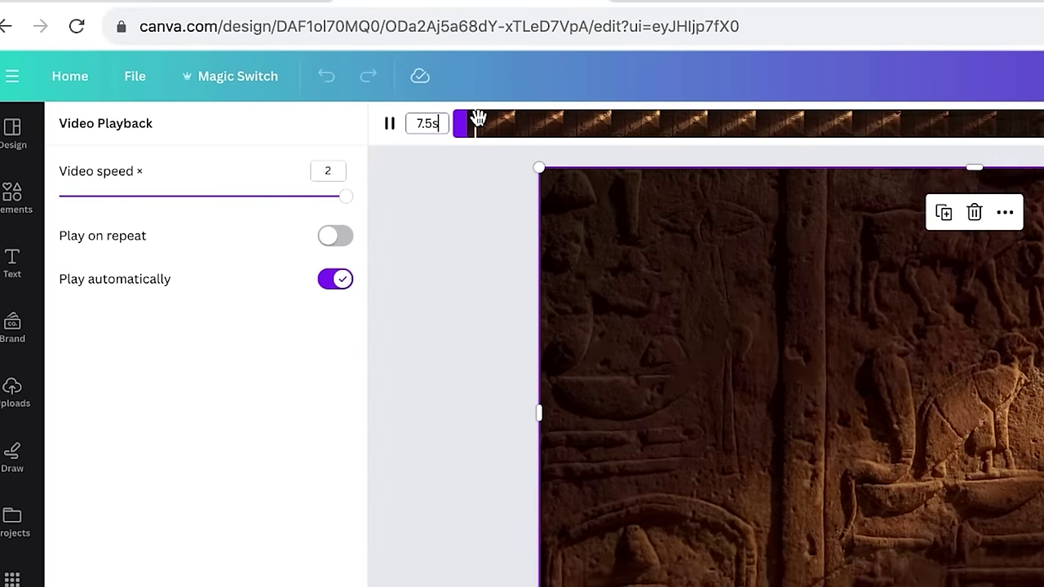
click(429, 124)
key(BackSpace)
key(BackSpace)
key(BackSpace)
key(BackSpace)
text(1)
key(Return)
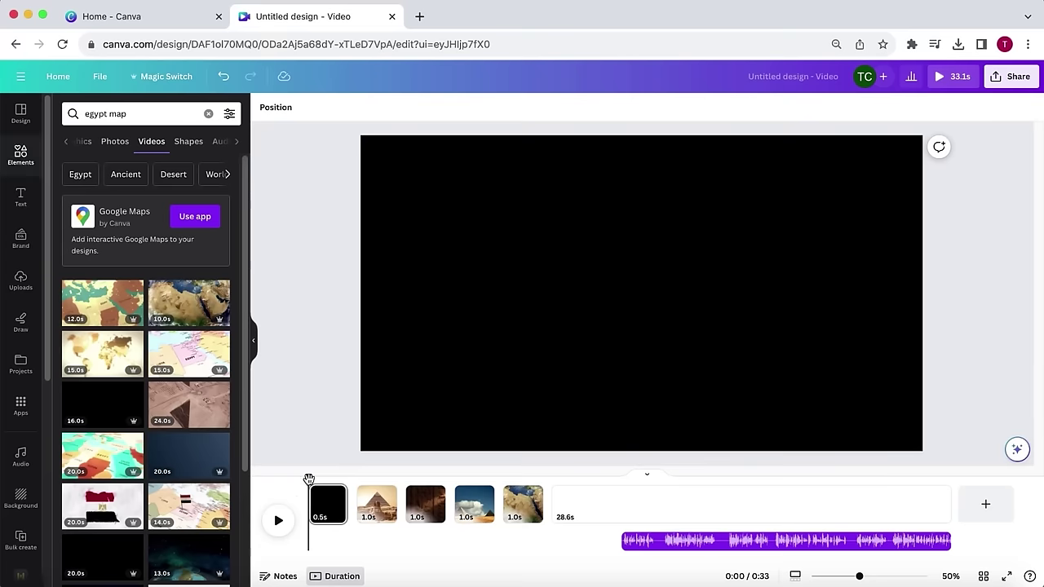
Preview the video, then select the Sphinx photo on page 2 and open Edit photo
click(278, 526)
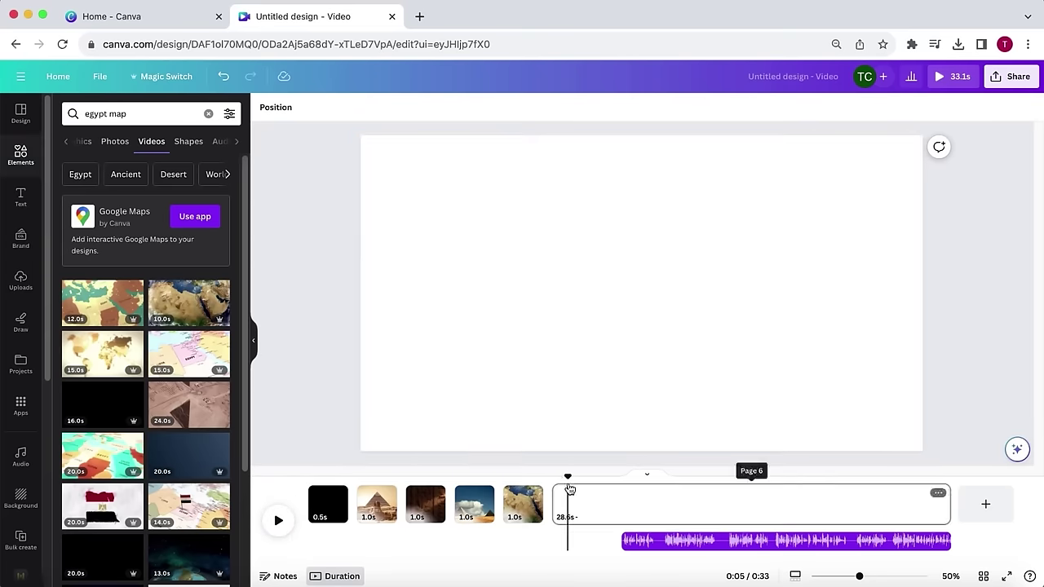
click(376, 504)
click(667, 243)
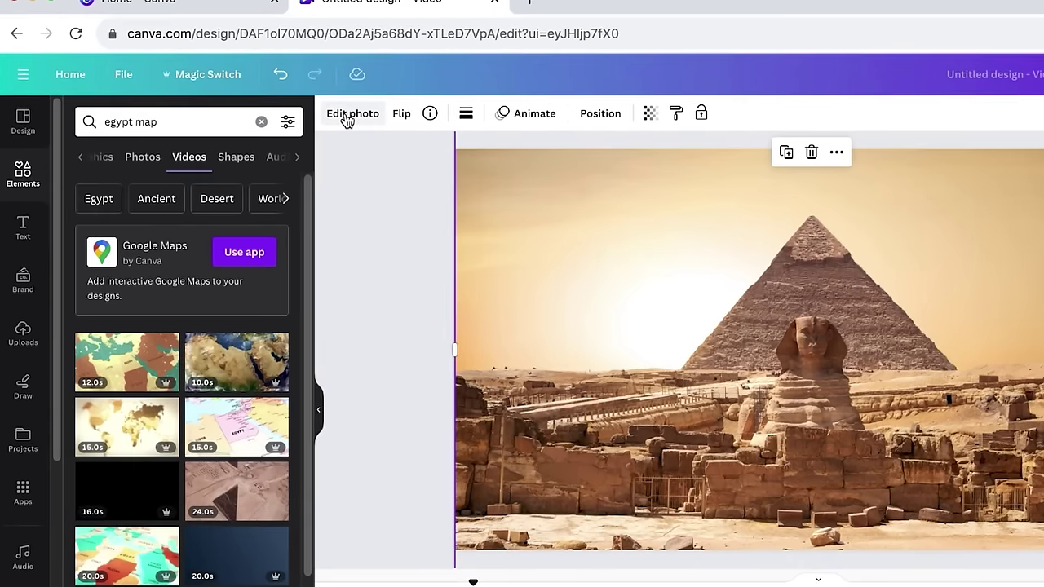
click(279, 107)
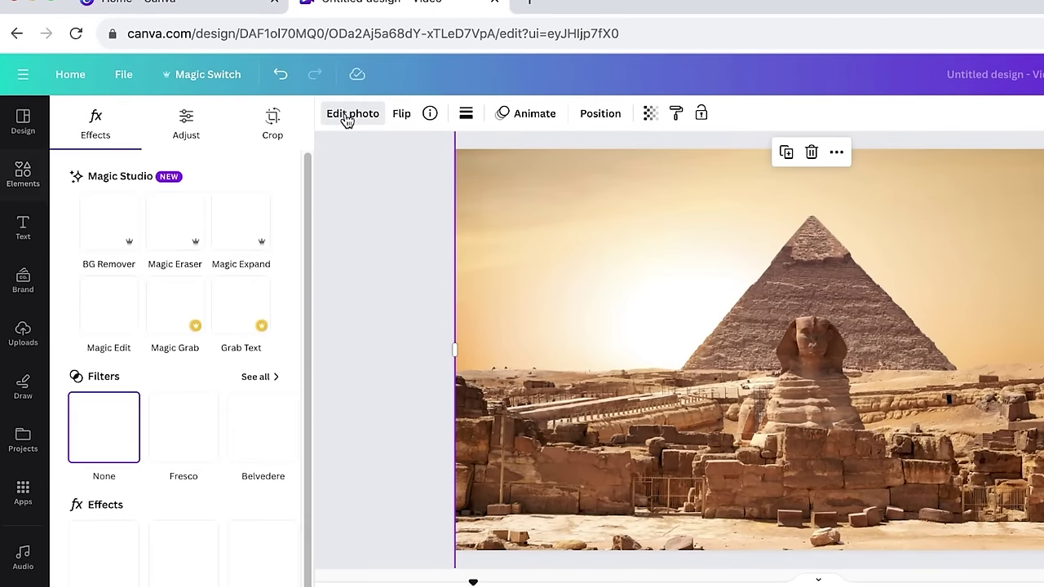
Remove the Sphinx photo's sky and add a red 'sunset' video filling the page
click(112, 231)
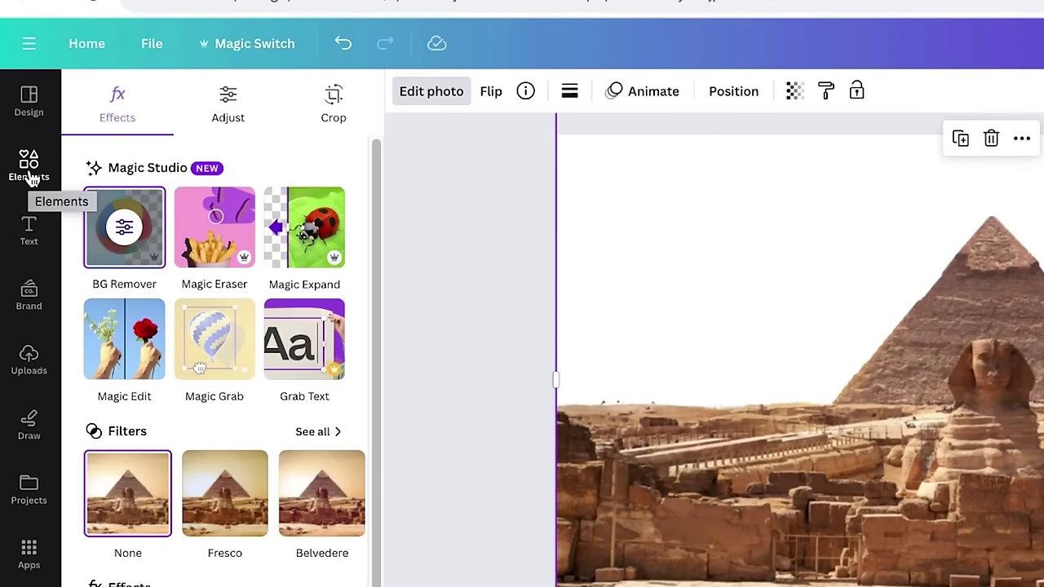
click(30, 167)
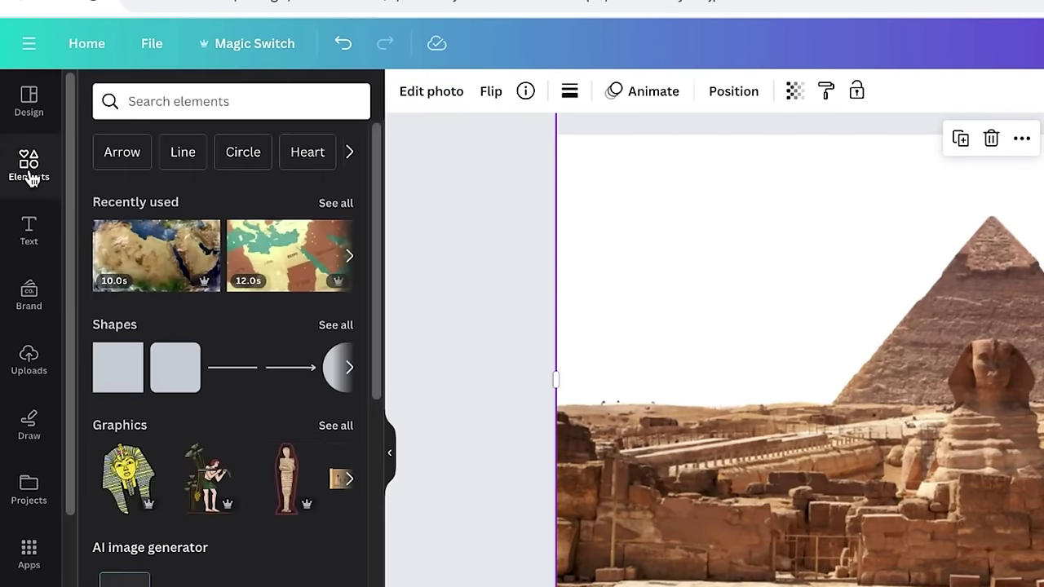
click(193, 101)
text(sunset)
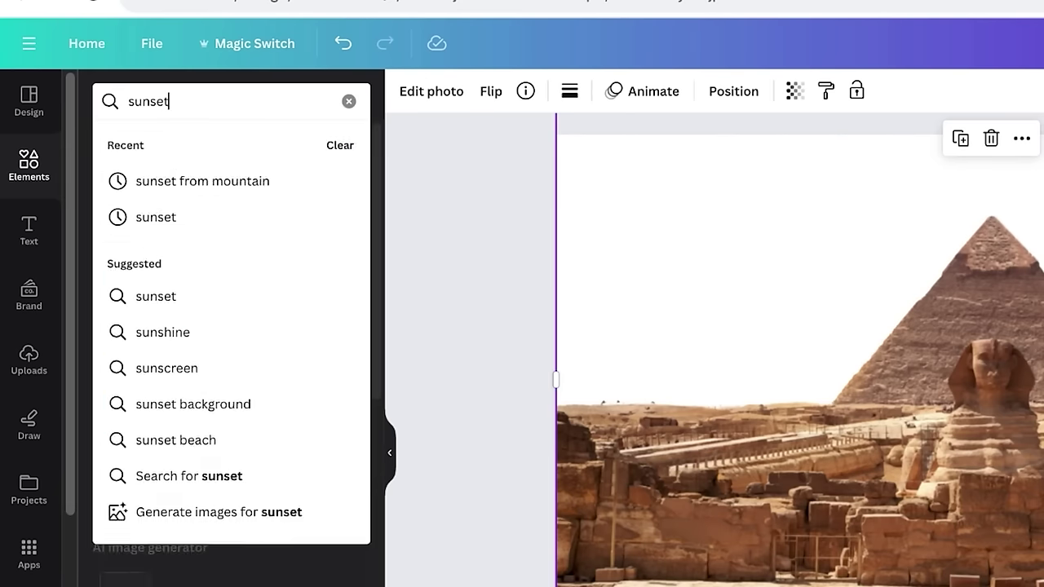
key(Return)
click(271, 146)
click(176, 257)
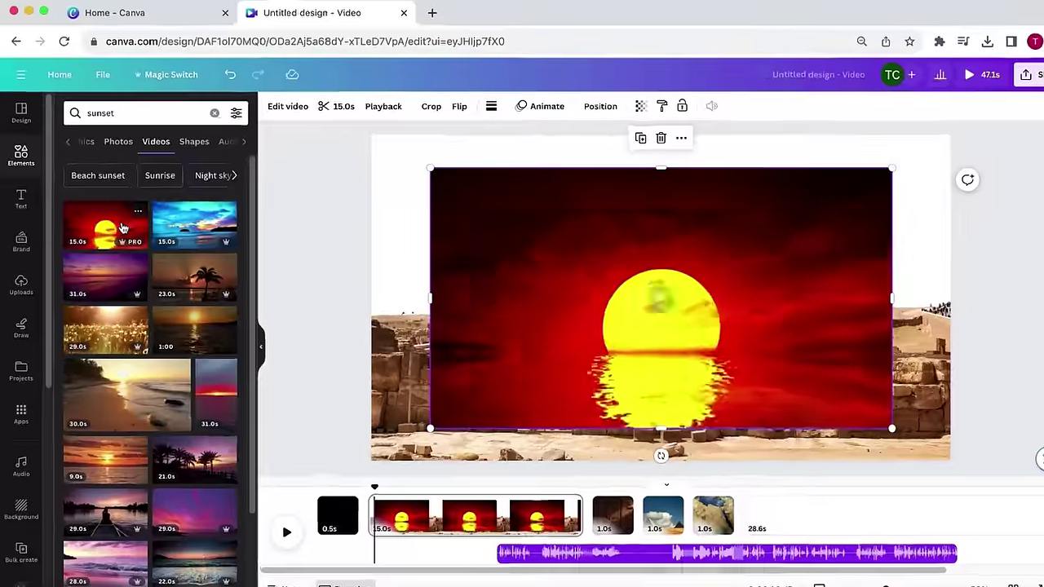
drag(804, 388, 920, 475)
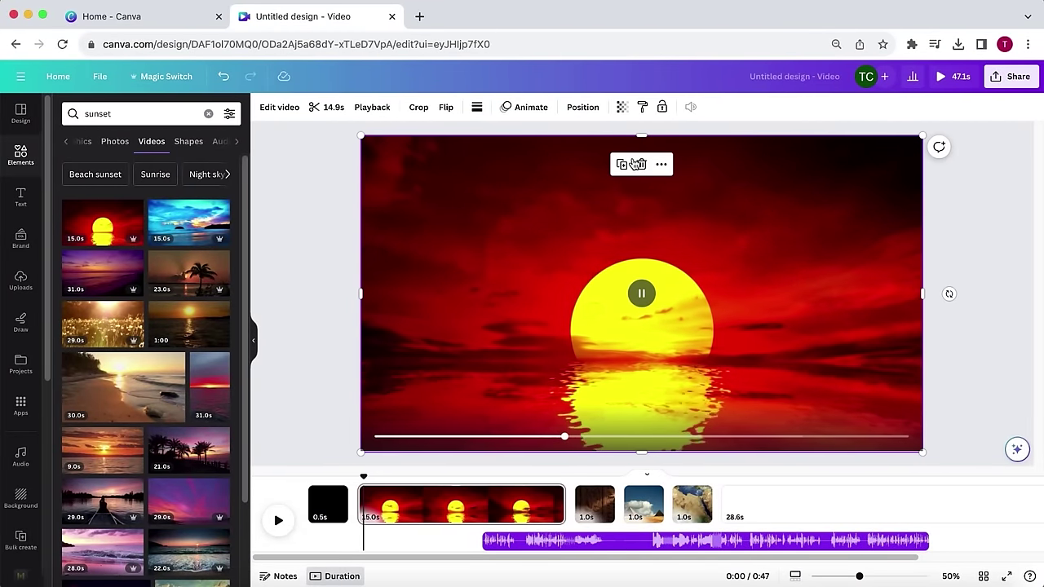
Send the sunset video behind the pyramid photo and select the red video layer
click(582, 109)
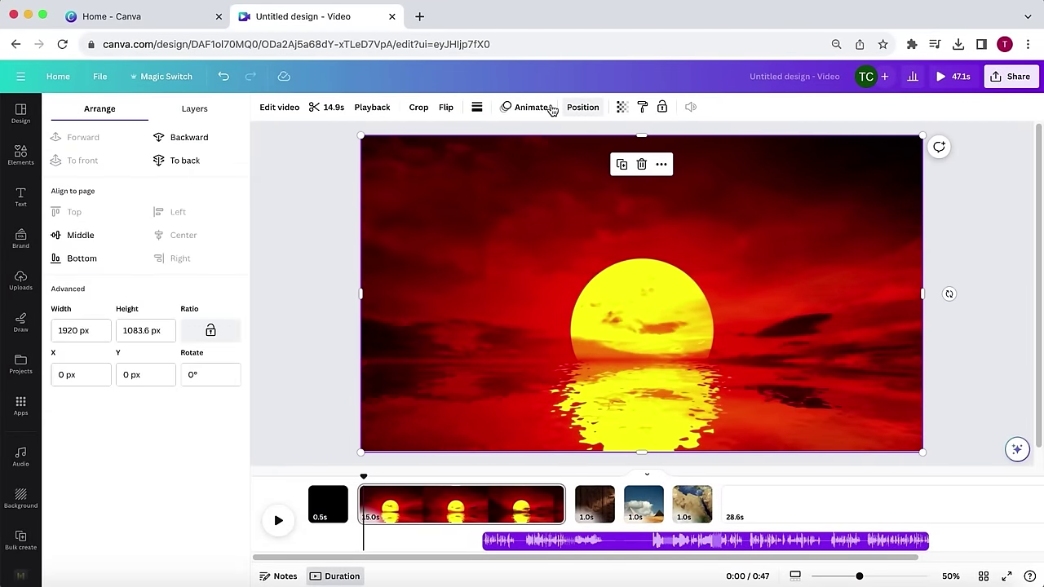
click(204, 139)
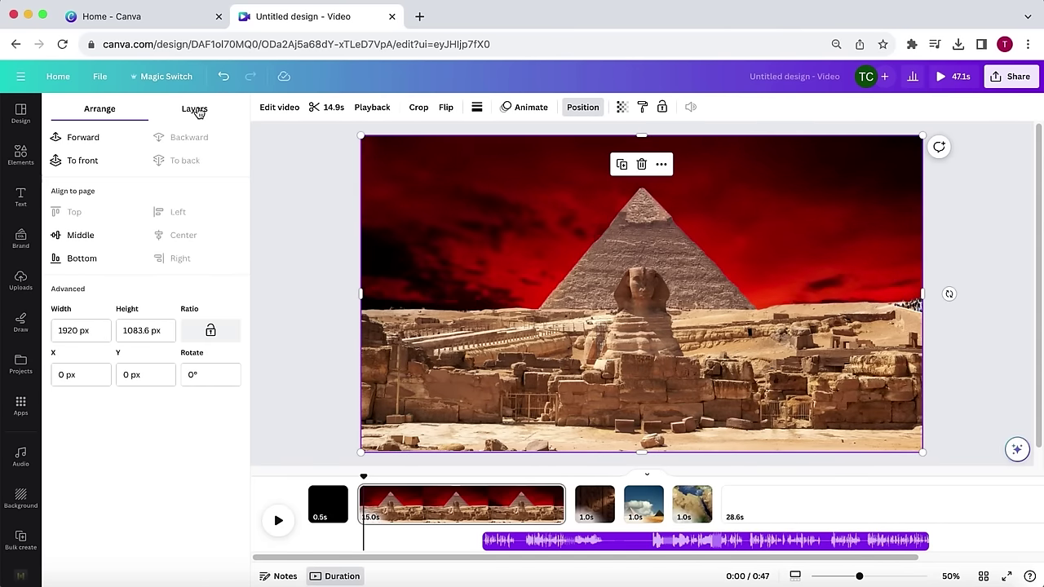
click(196, 111)
click(181, 189)
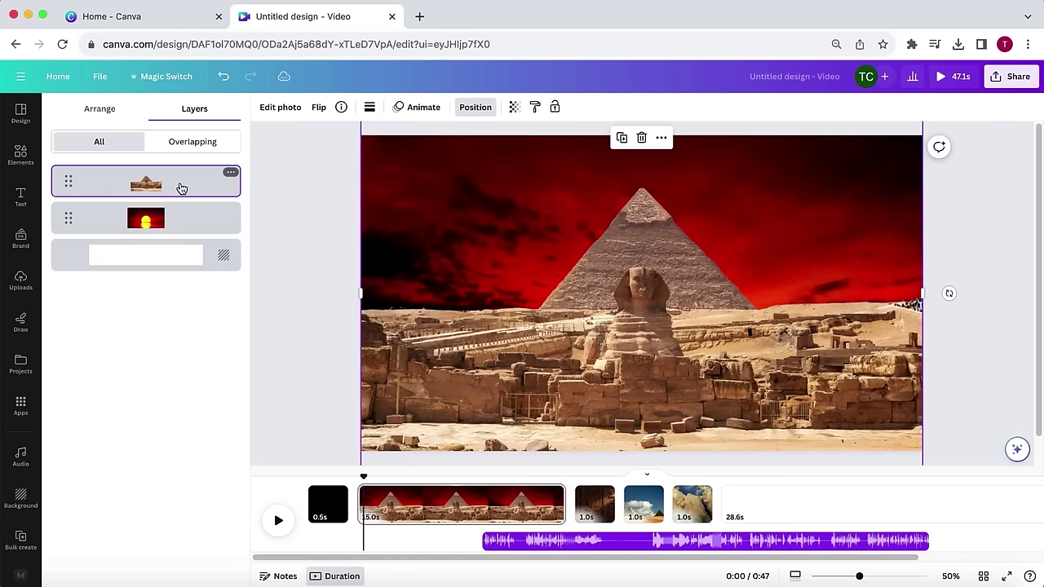
click(181, 220)
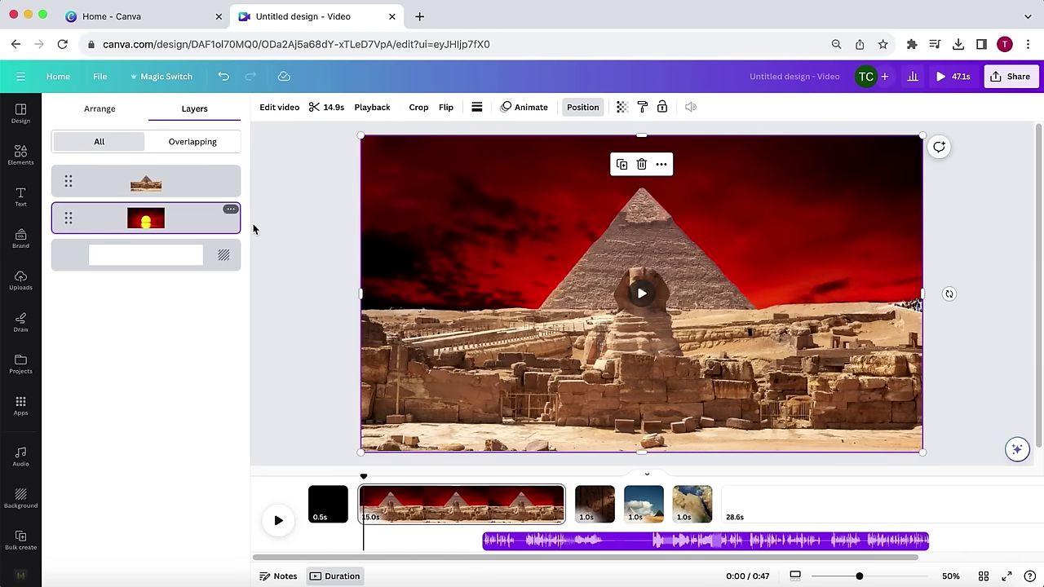
Double the red clip's playback speed to 2× and trim it to 1.0 second
click(370, 107)
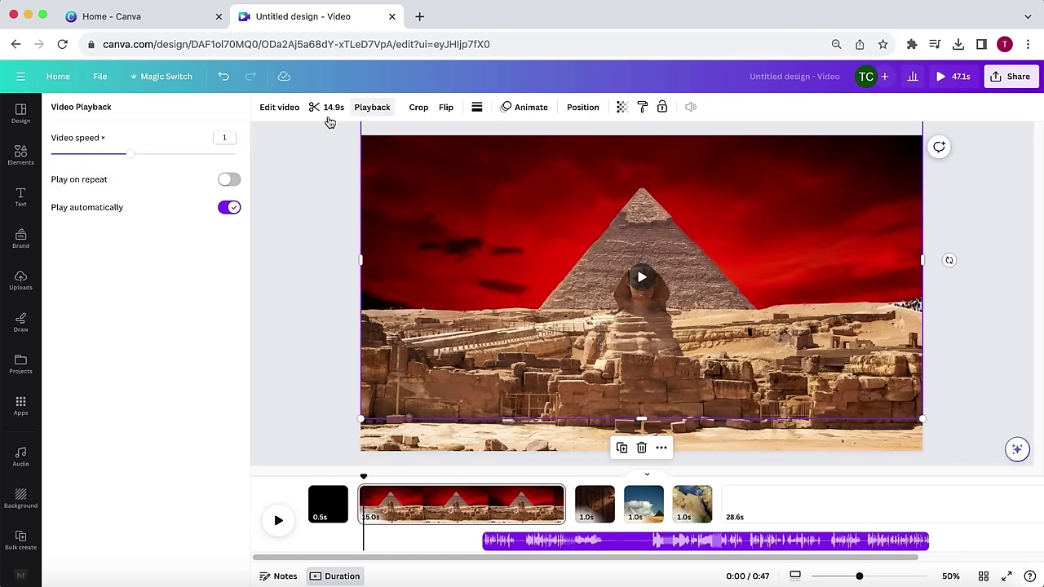
drag(133, 161, 296, 163)
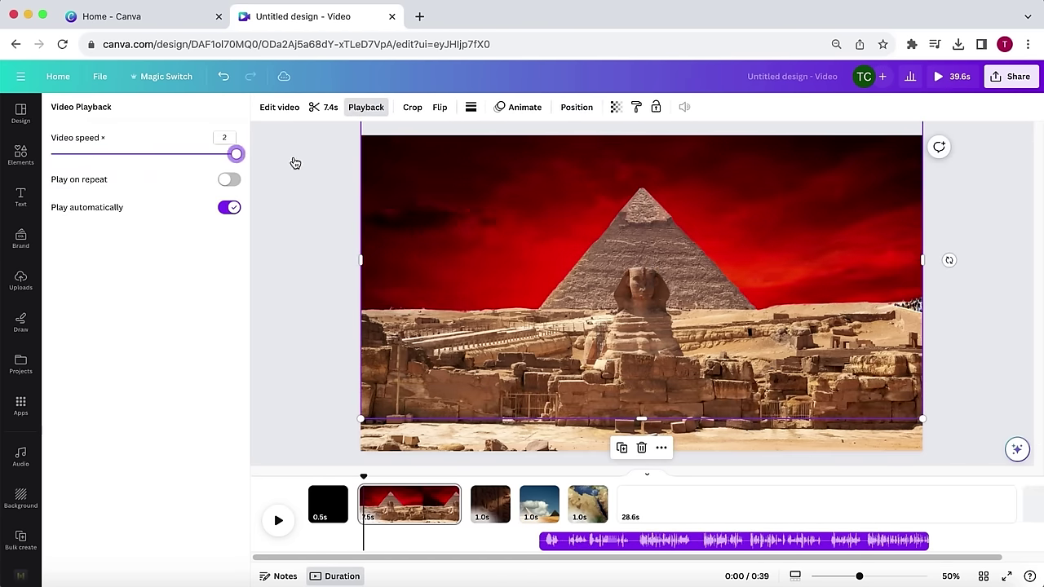
click(327, 111)
key(Return)
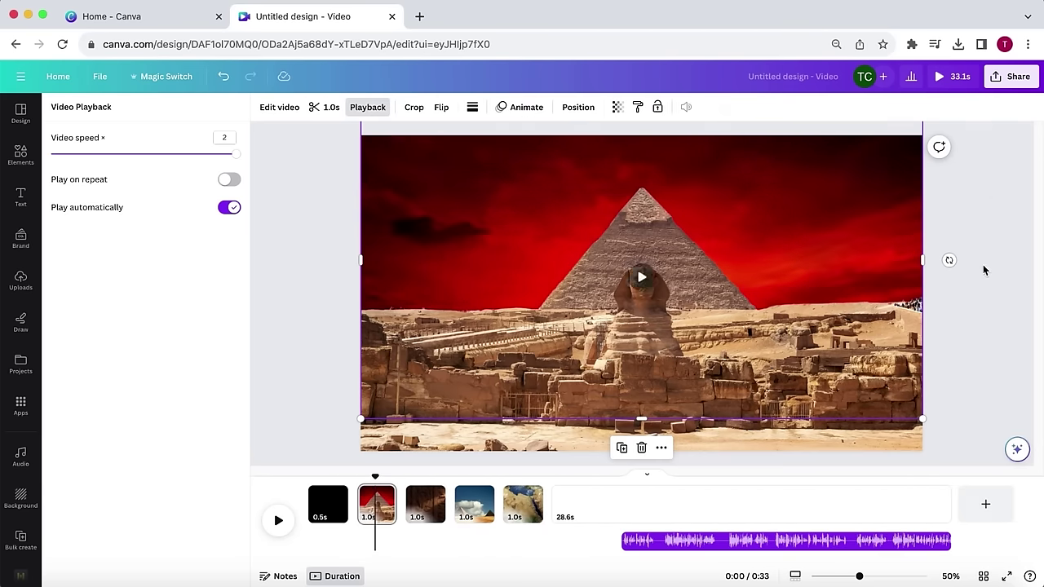
Add a cream 'camera overlay' video stretched to cover the whole scene
click(329, 293)
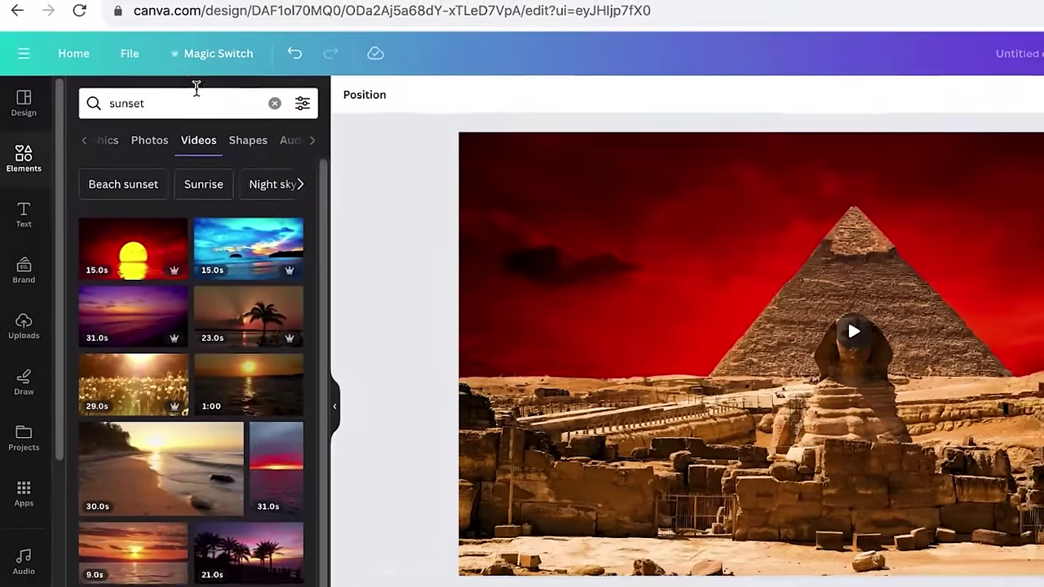
click(146, 109)
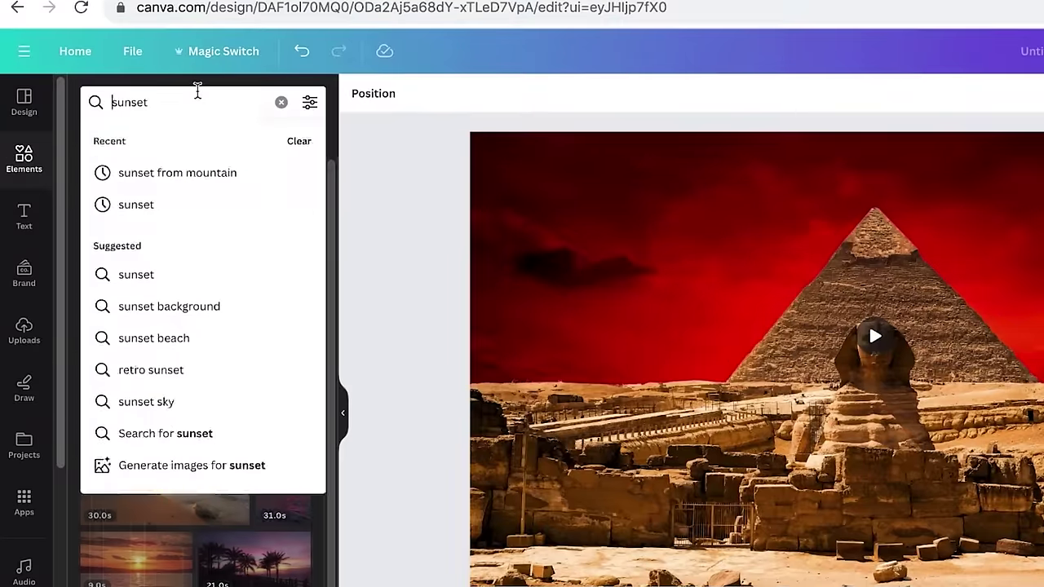
text(camera overlay)
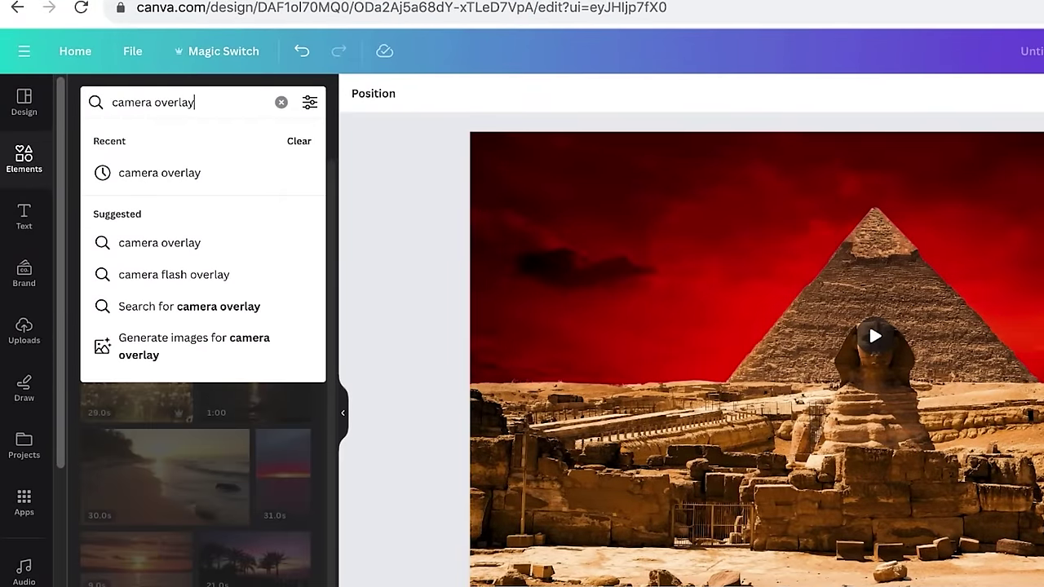
key(Return)
click(137, 320)
drag(449, 269, 431, 253)
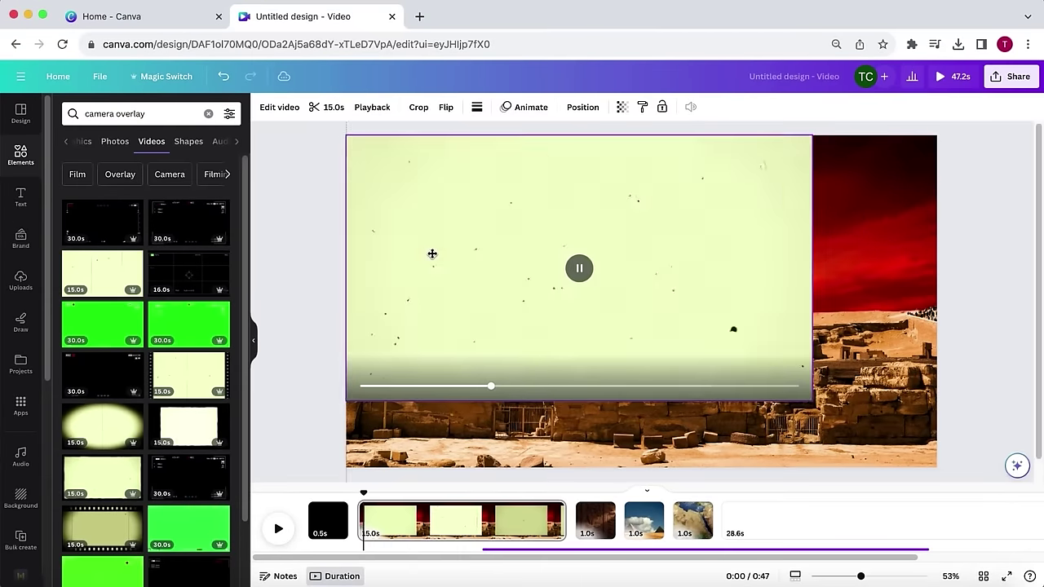
drag(821, 403, 925, 500)
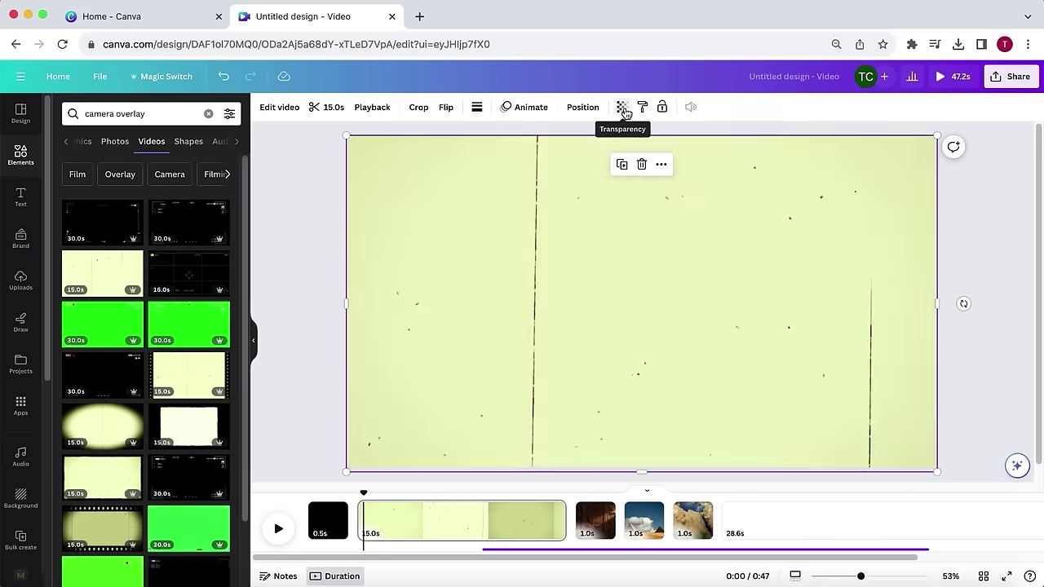
Set the camera overlay's transparency to 20
click(624, 112)
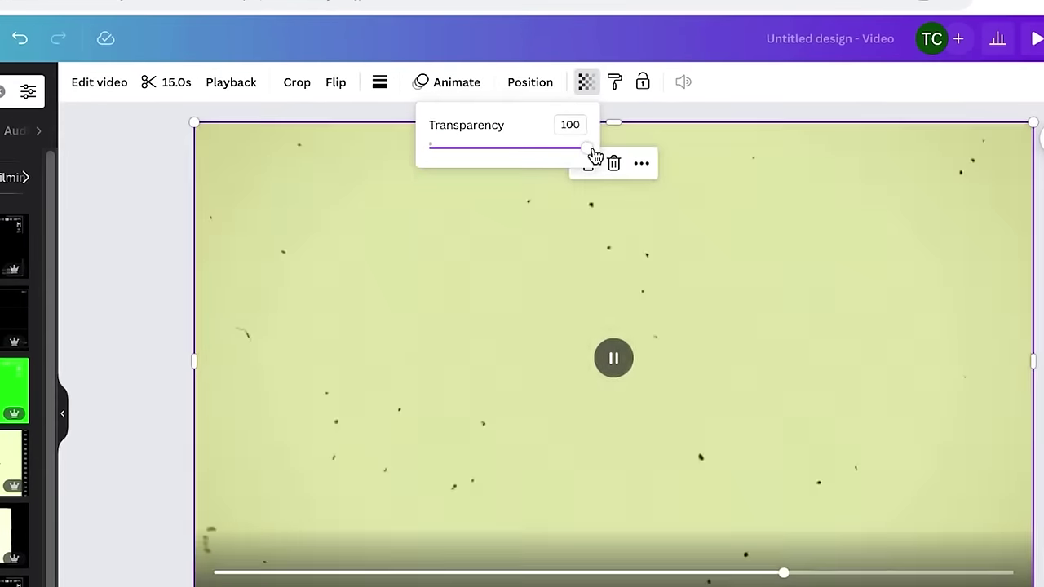
drag(624, 159, 457, 151)
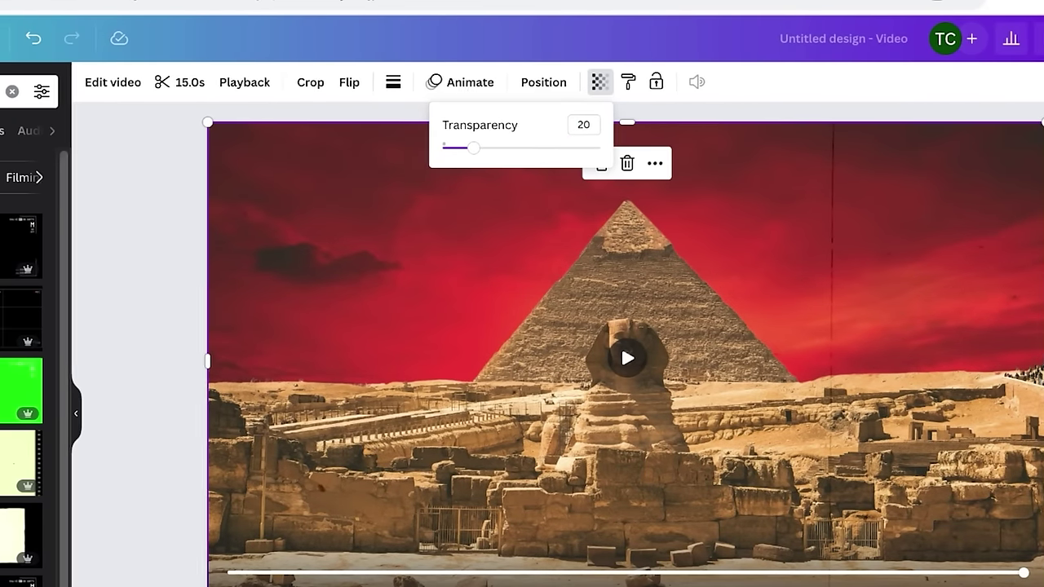
click(211, 139)
Trim the camera overlay clip to 1.0 second, then move on to the next scene
click(171, 83)
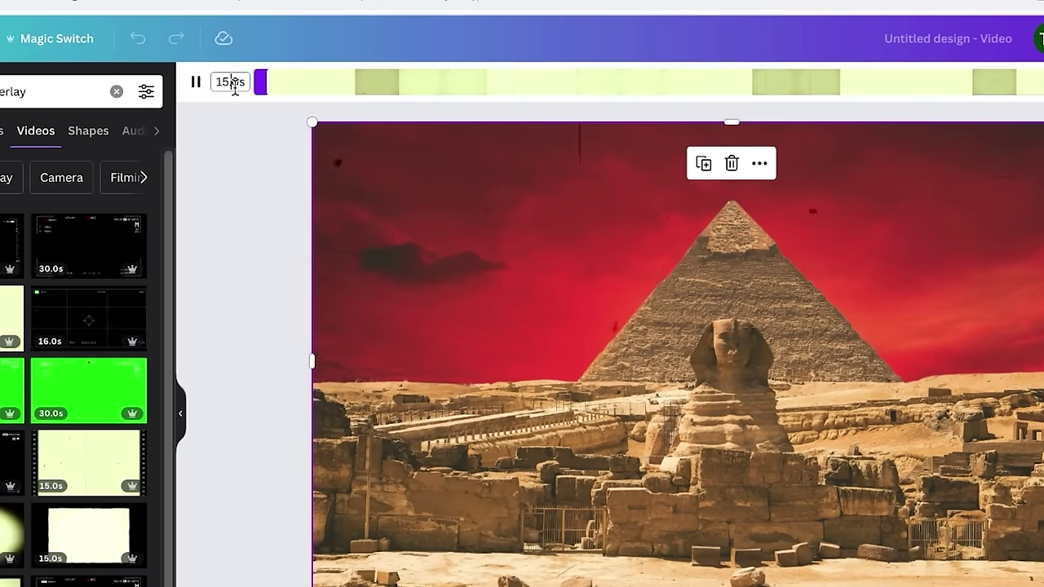
double_click(231, 82)
text(1)
key(Return)
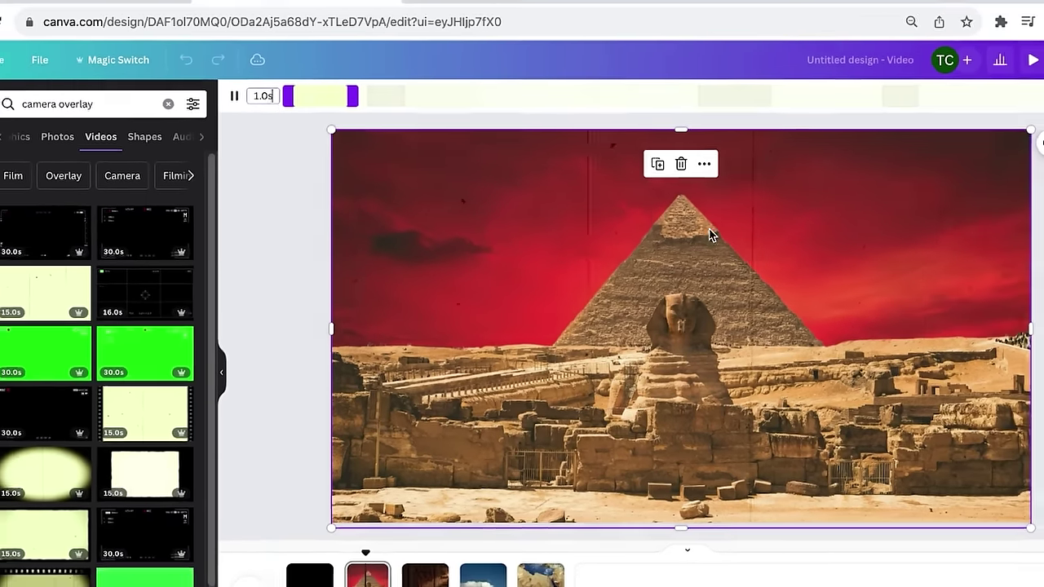
click(966, 244)
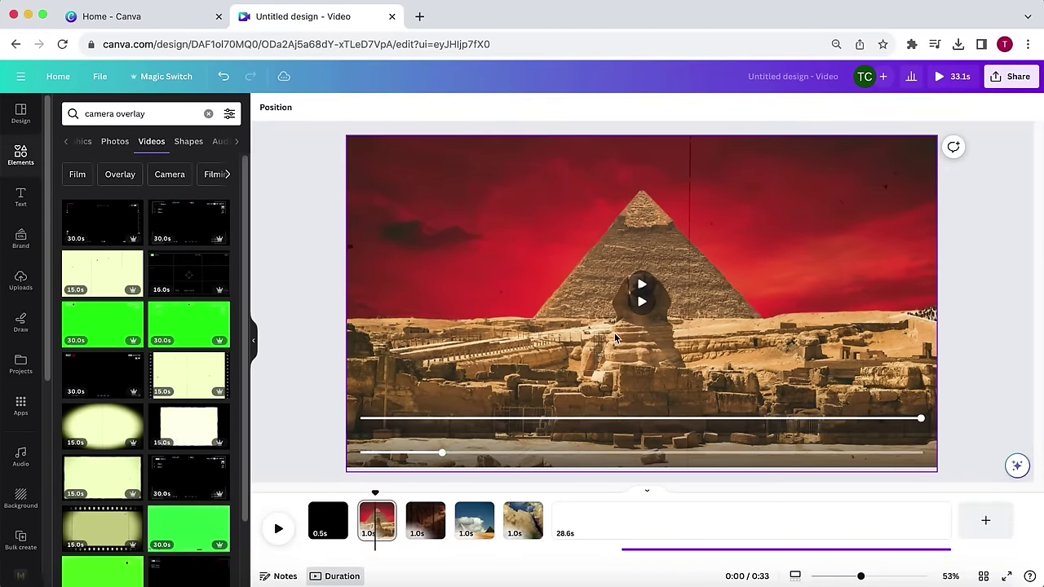
click(426, 520)
Advance to the next 1-second scene to give it the faint camera overlay
click(475, 521)
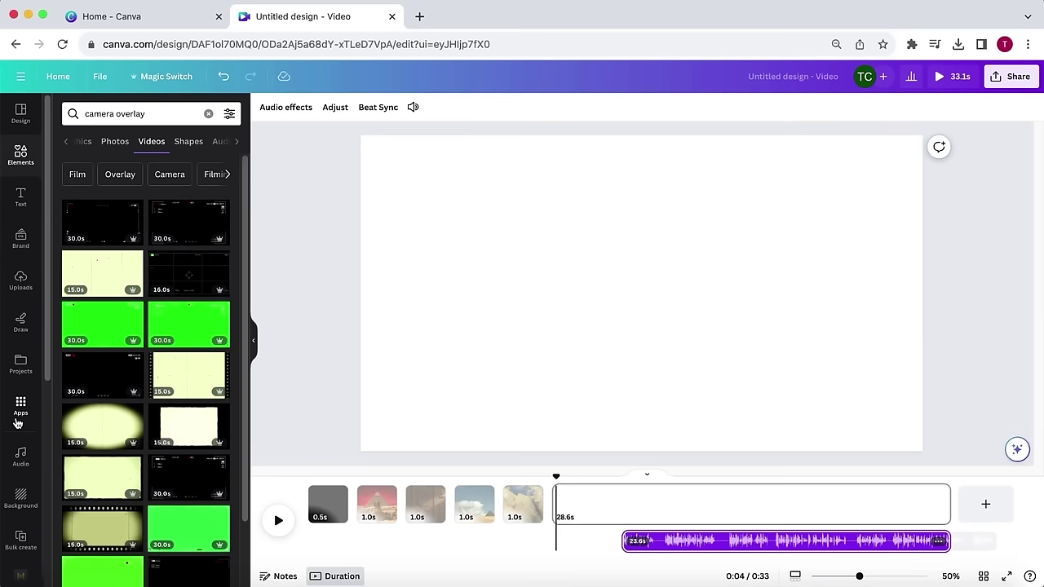
Search Audio for 'boom' and 'camera', adding the Dark boom and a camera-shutter sound
click(22, 457)
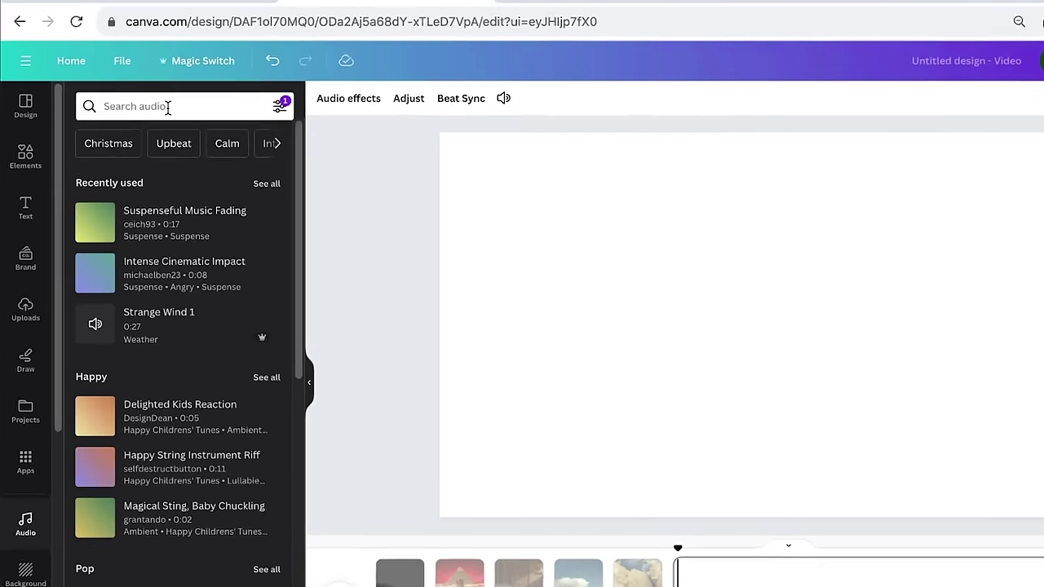
click(137, 113)
text(boom)
key(Return)
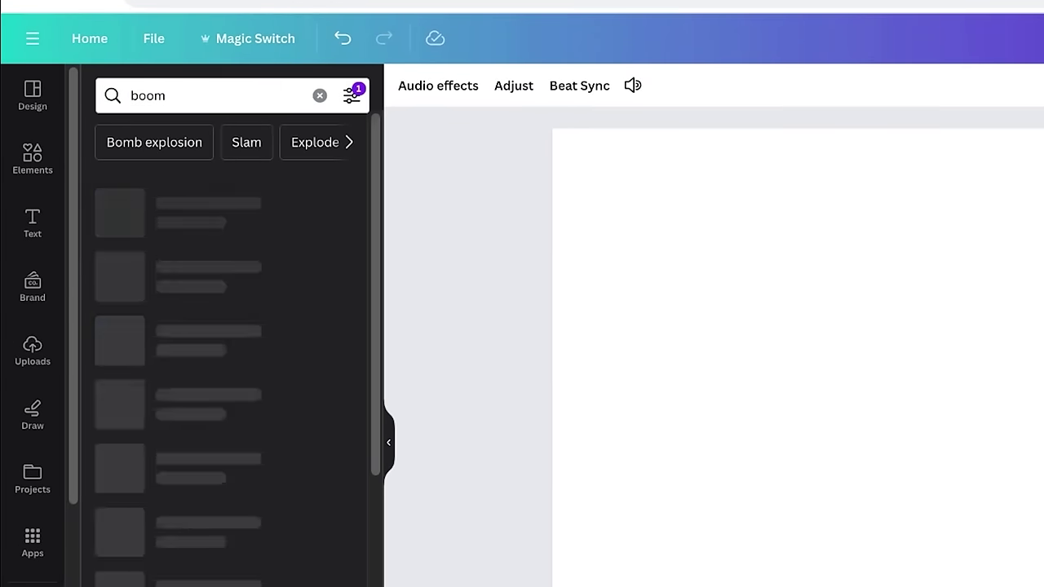
click(156, 215)
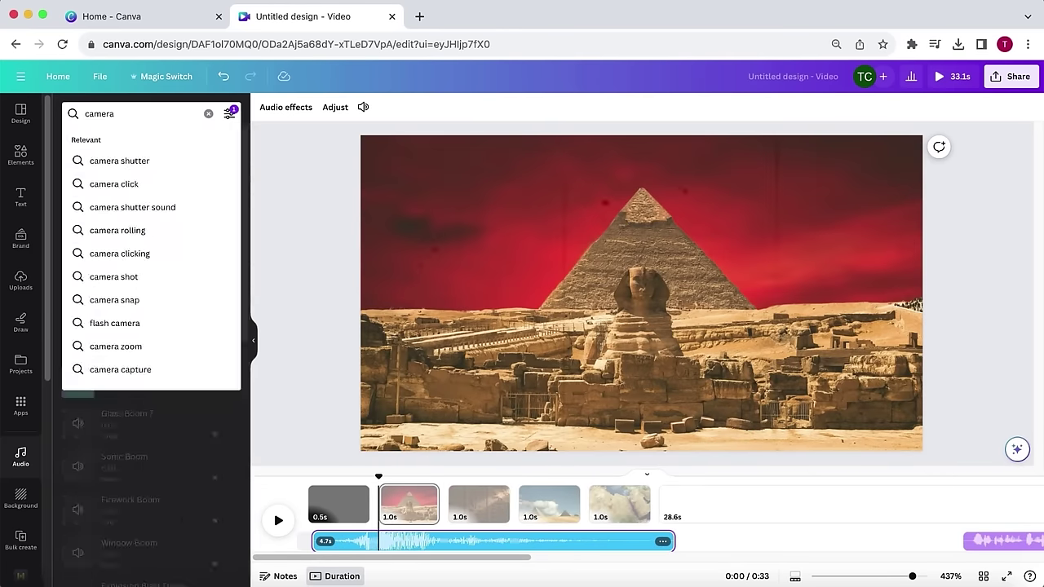
key(Return)
scroll(77, 411, down, 3)
click(114, 155)
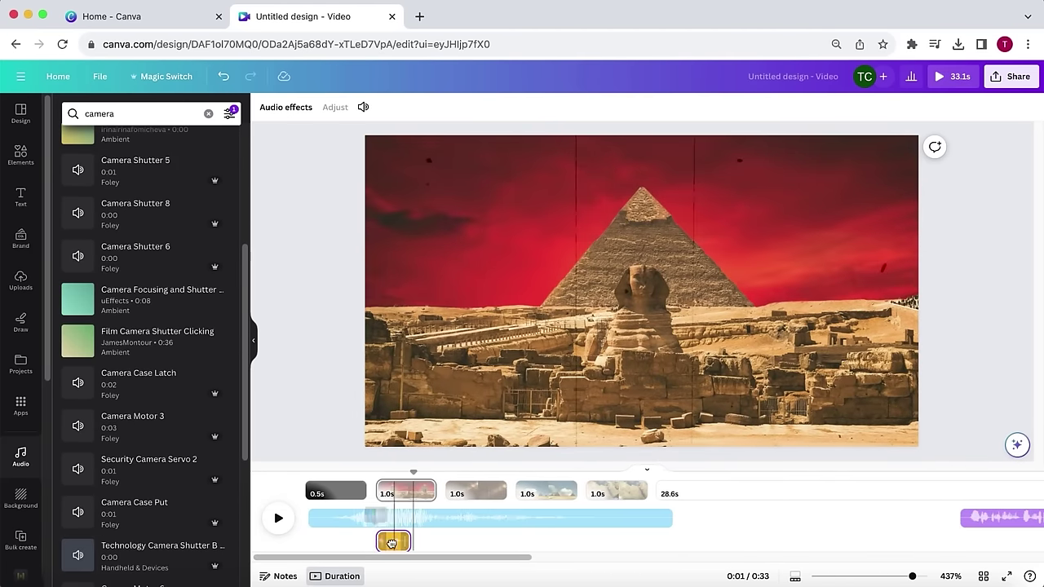
Set the first camera-shutter clip's volume to 80 and preview it
drag(379, 475, 577, 474)
click(392, 543)
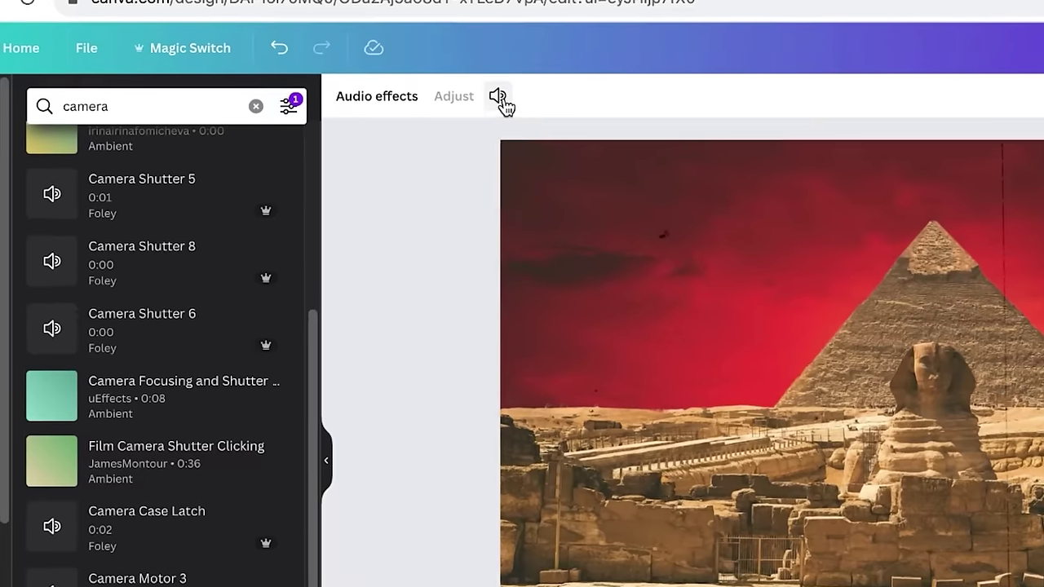
click(363, 107)
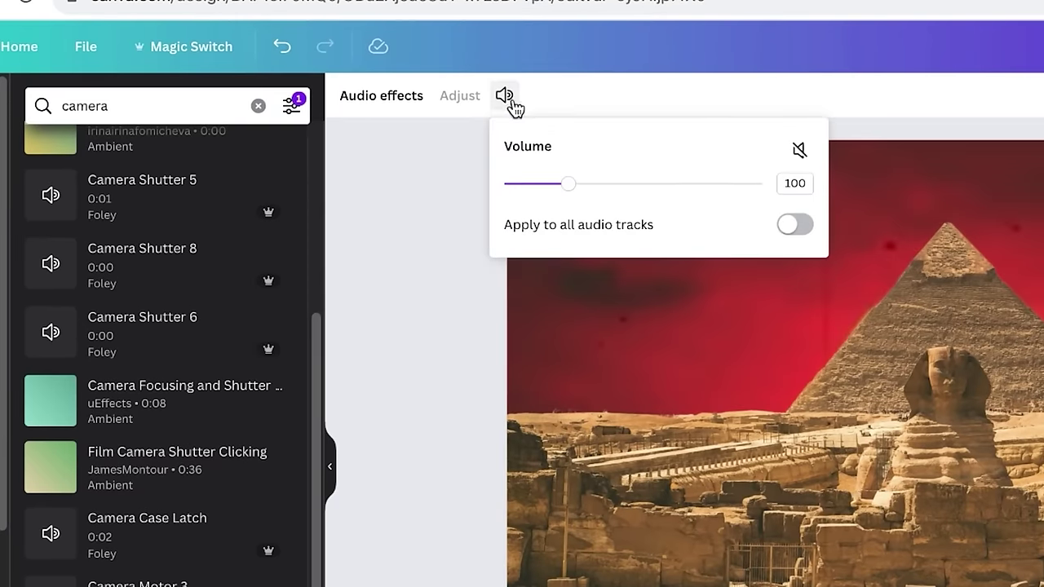
click(795, 183)
text(80)
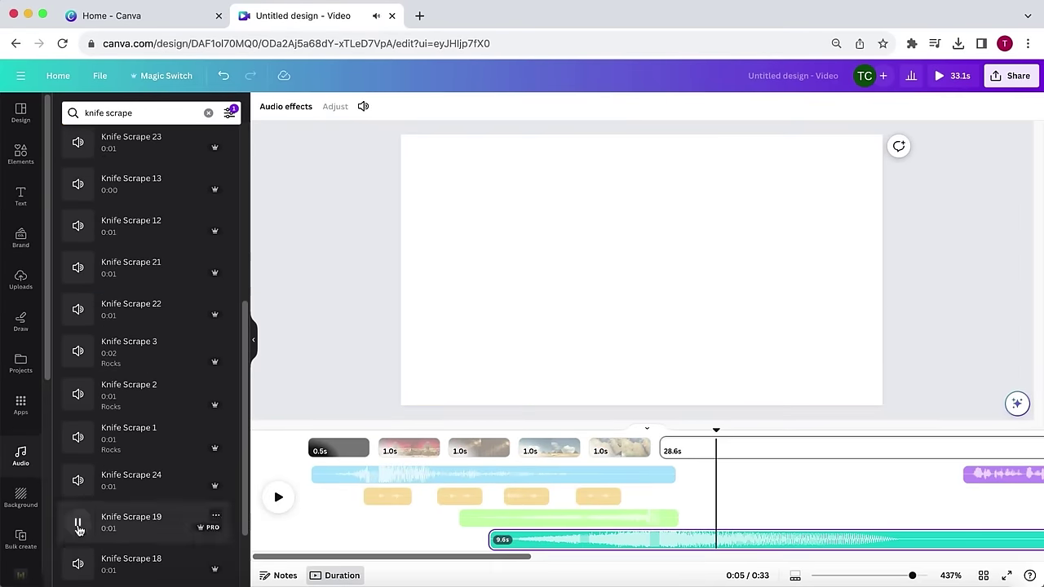
click(278, 498)
click(278, 498)
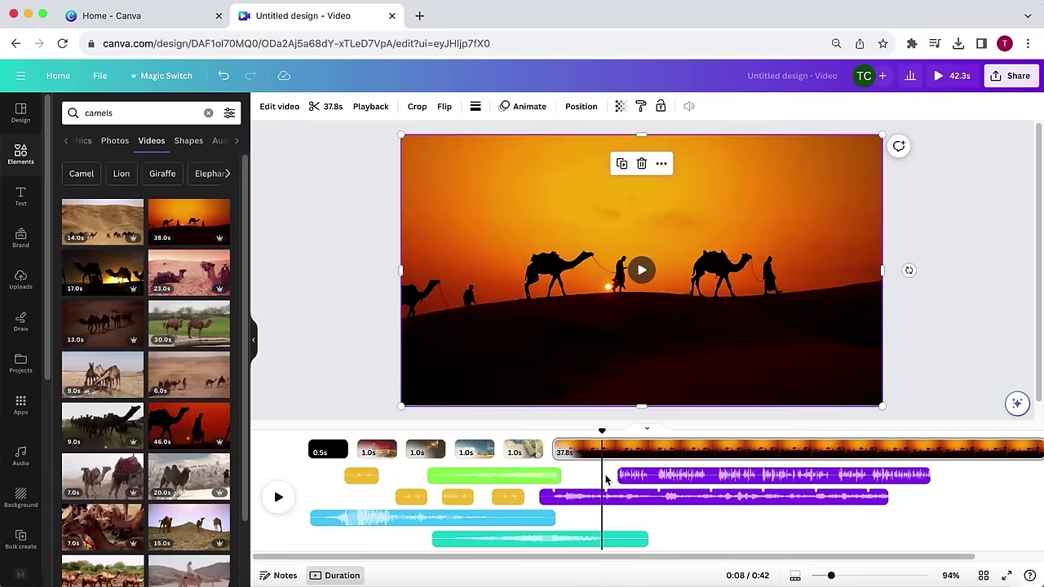
Select the purple and then the teal audio tracks on the timeline
click(624, 475)
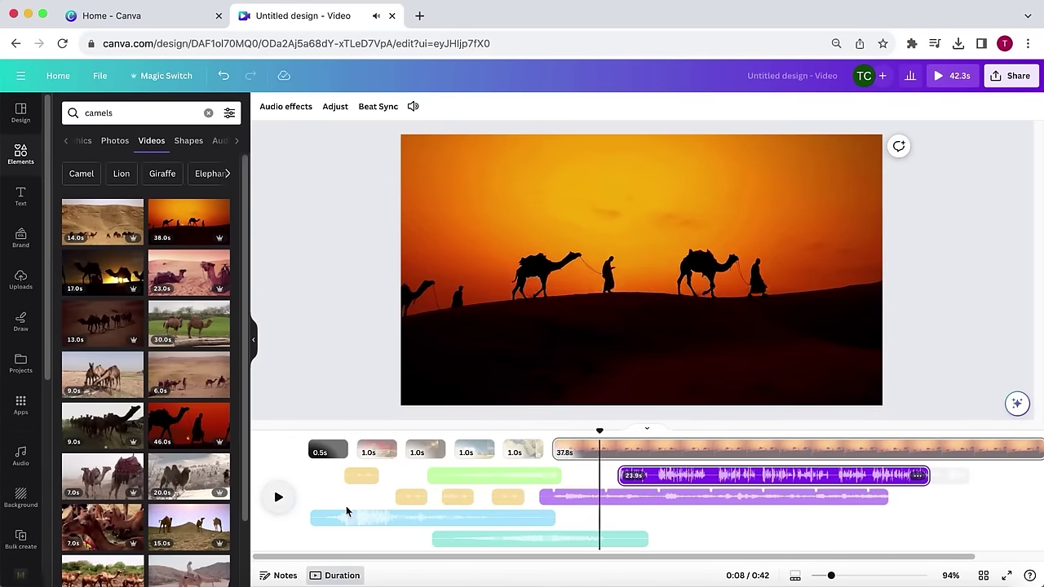
click(562, 526)
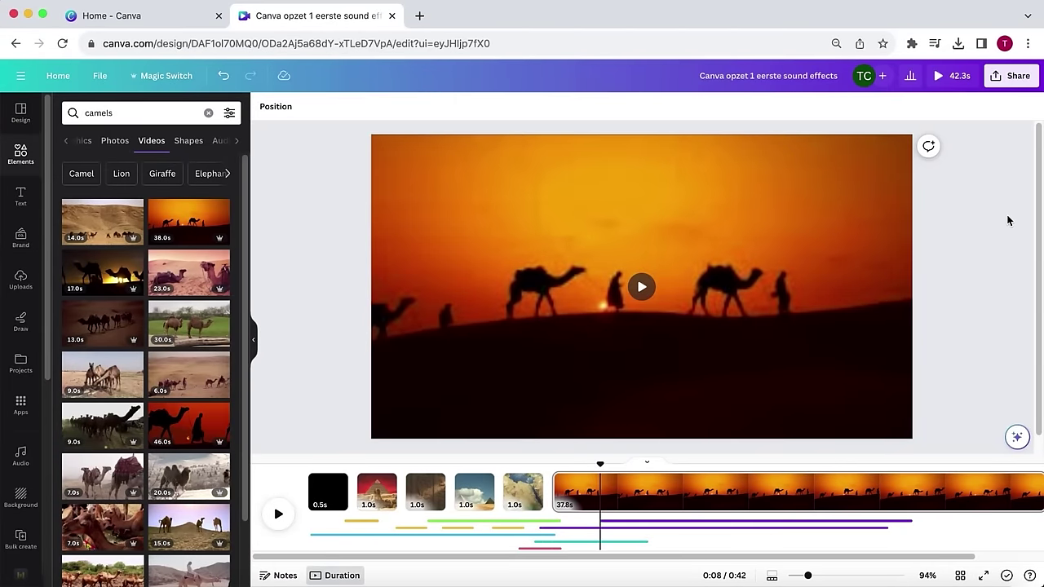
Preview the sound effects, then return the playhead to 0:08
click(608, 527)
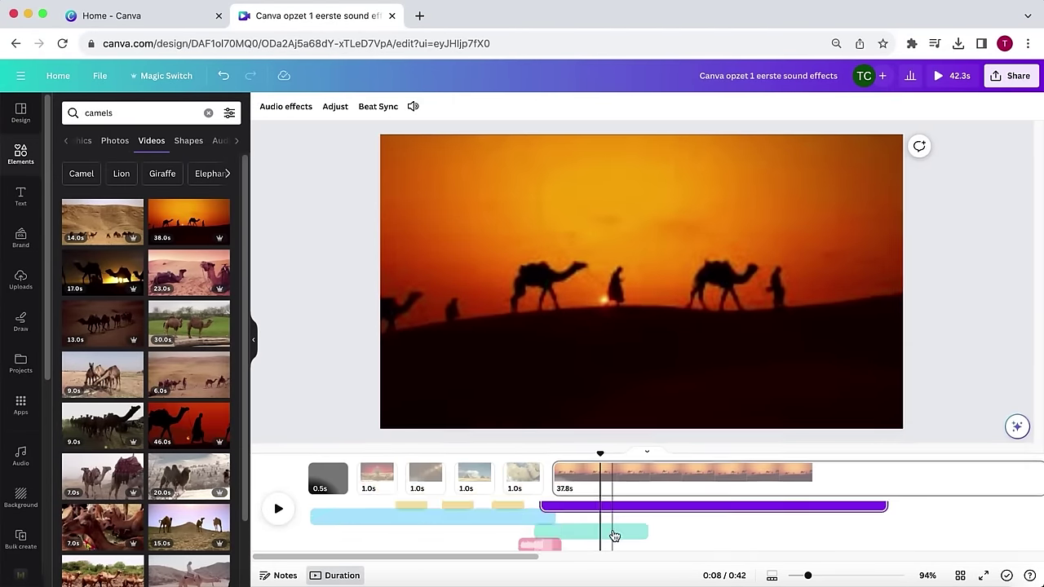
key(space)
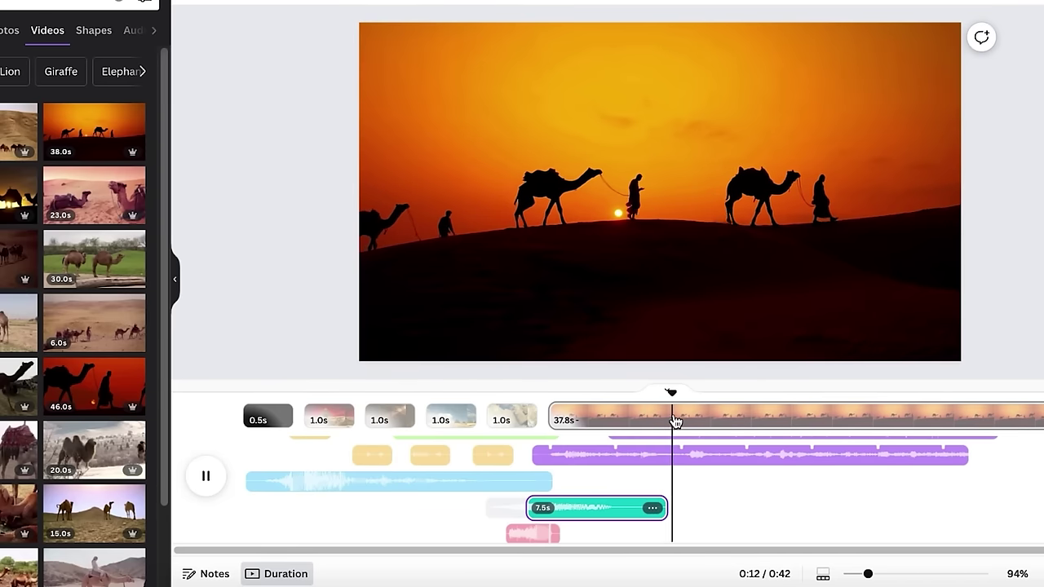
drag(681, 396, 621, 412)
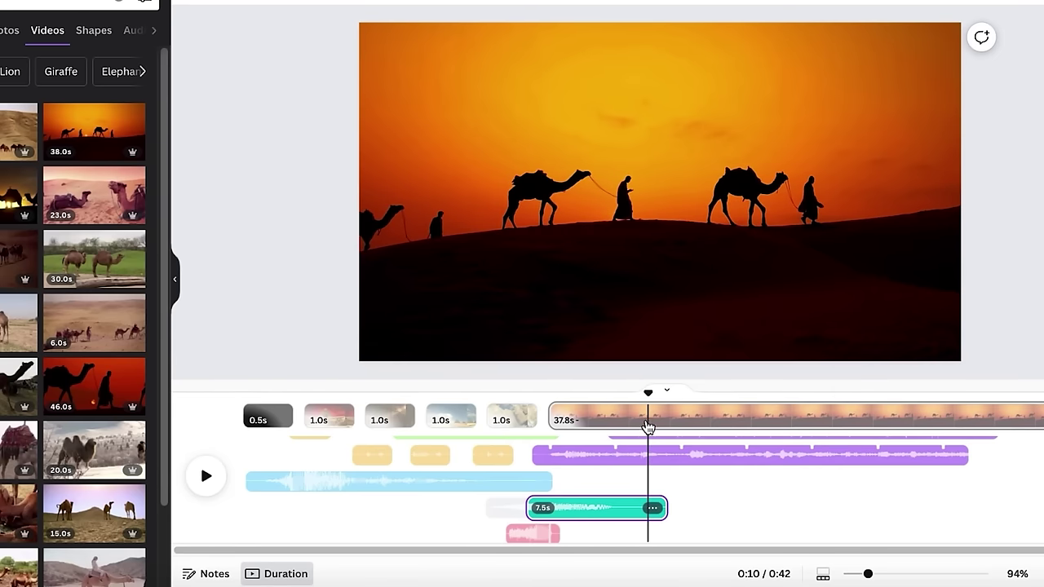
Split the camel sunset scene and fill a page with enlarged aerial Egyptian pyramids footage
click(650, 424)
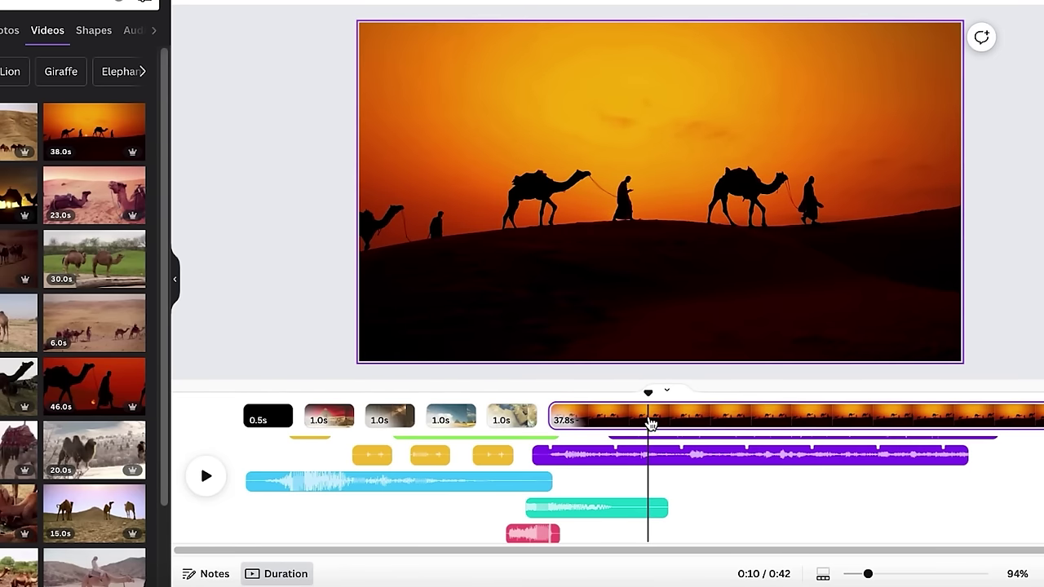
right_click(650, 425)
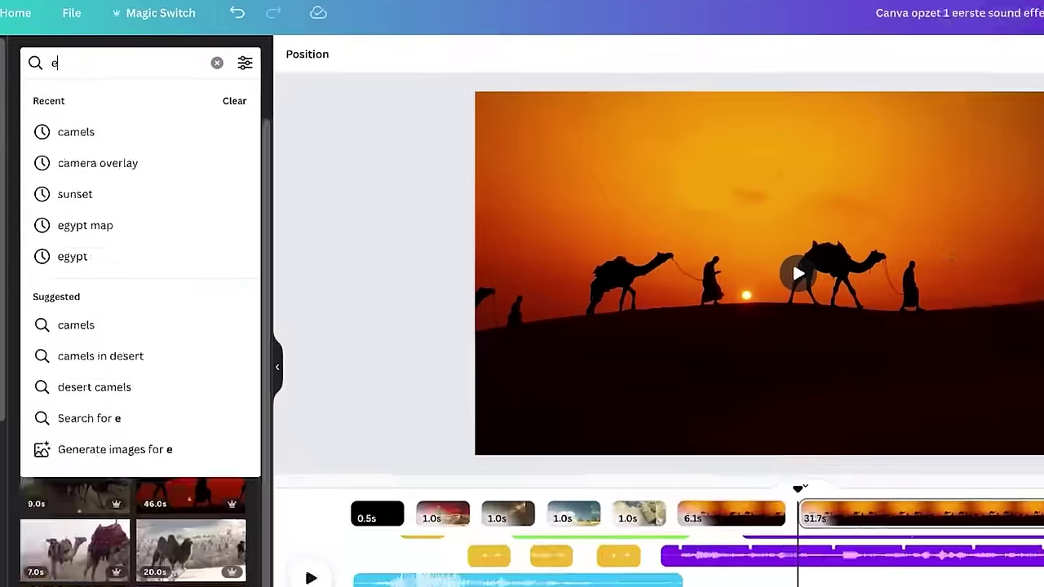
text(gyptian pyramids)
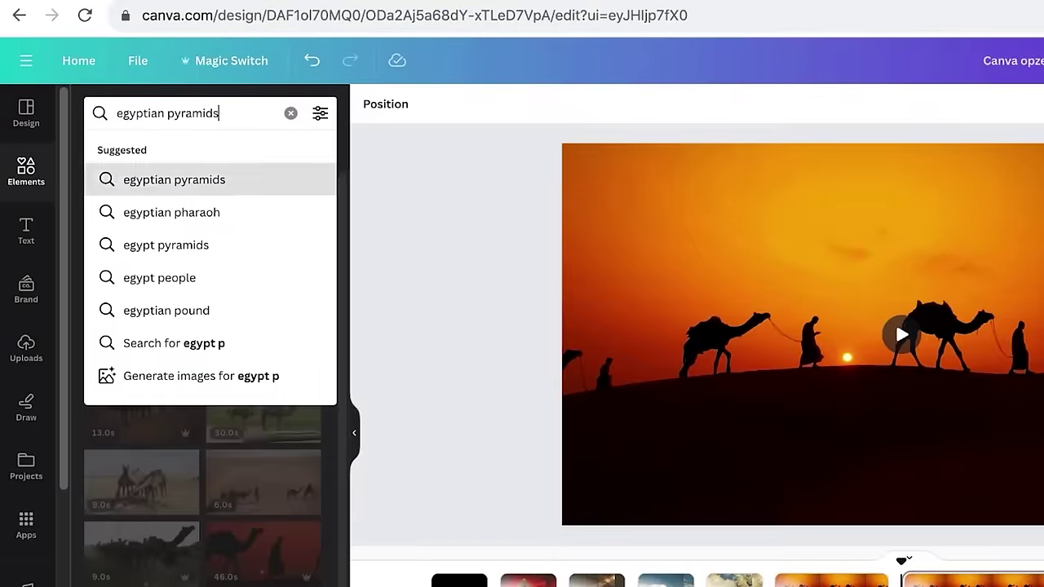
key(Return)
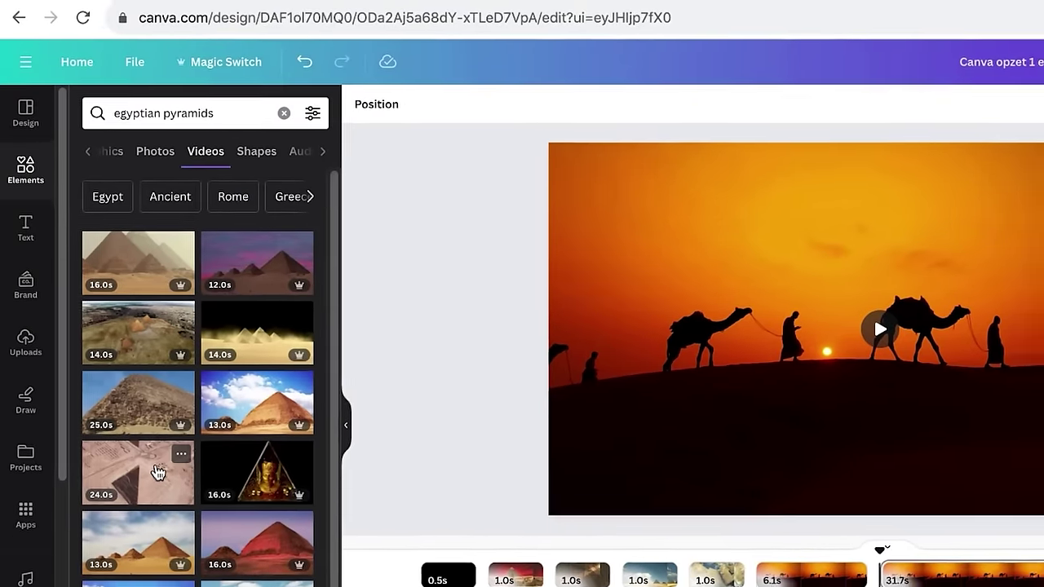
click(159, 483)
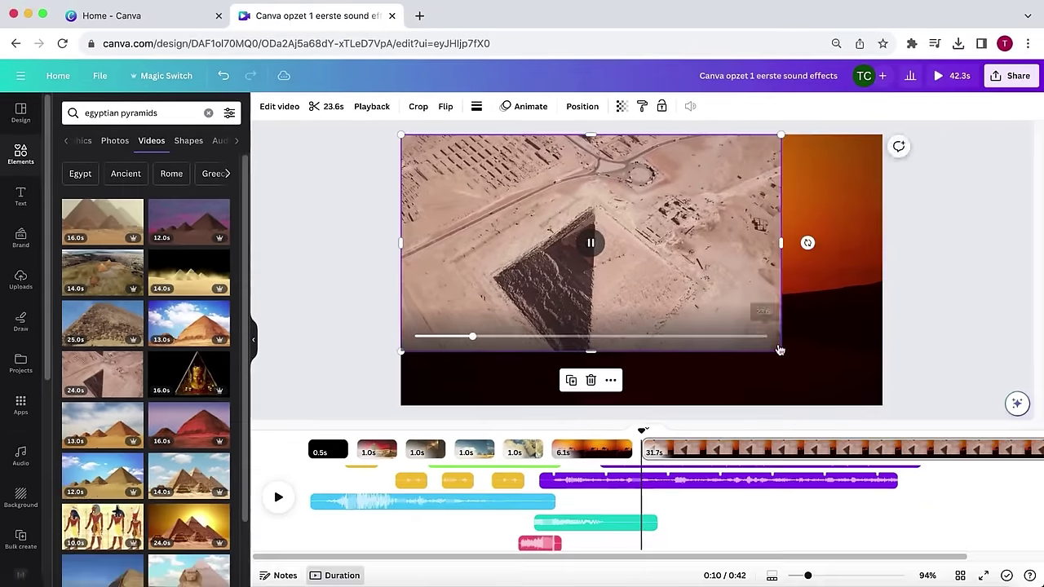
drag(843, 378, 938, 439)
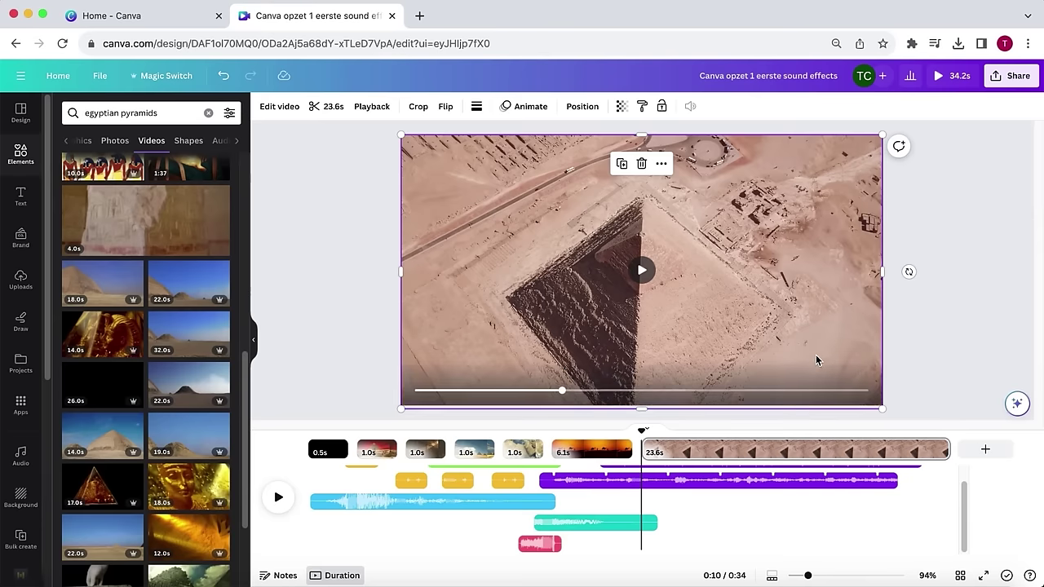
click(279, 497)
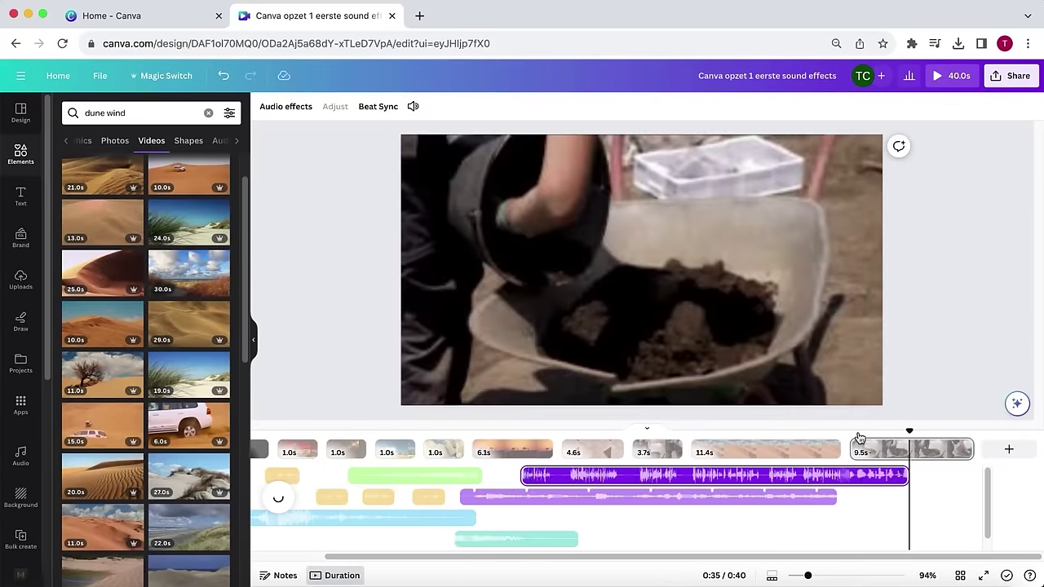
Preview the dune scene and split it into two parts
click(279, 497)
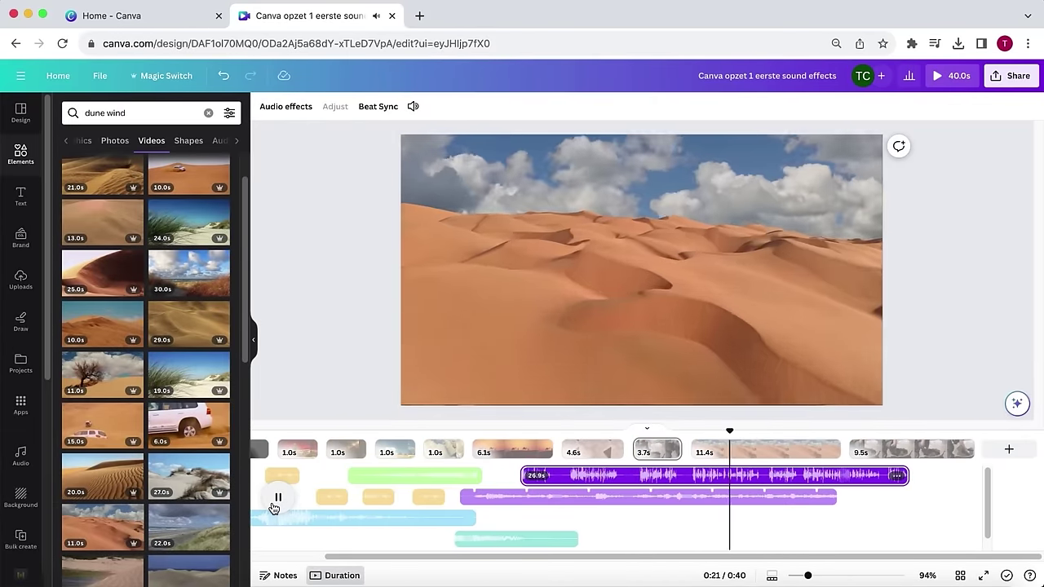
click(780, 450)
click(750, 451)
click(765, 452)
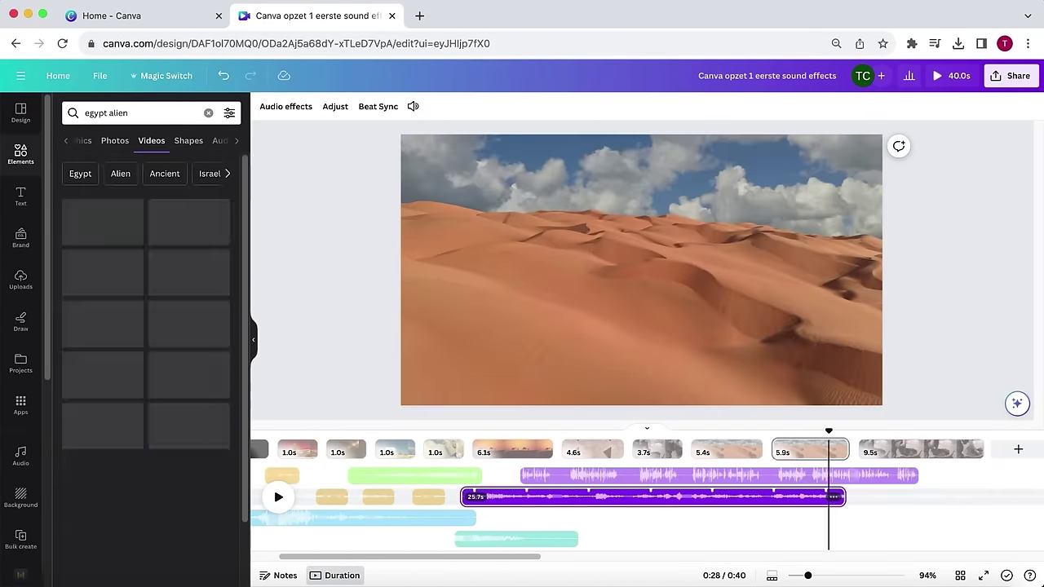
Fill the new page with the red alien-carving video played at 2x speed
drag(102, 220, 481, 361)
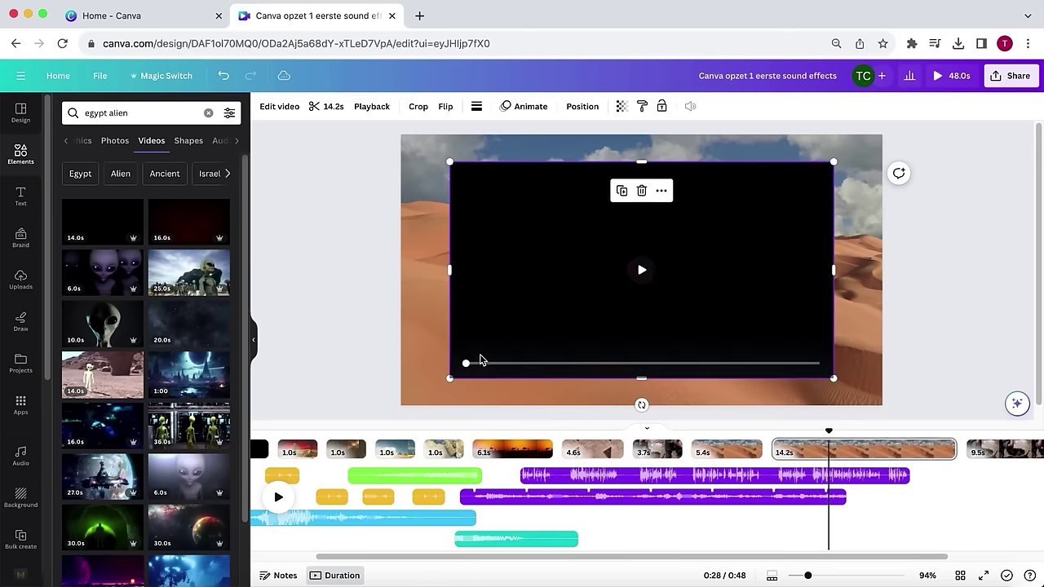
drag(193, 228, 865, 272)
click(368, 106)
drag(130, 153, 234, 152)
click(277, 497)
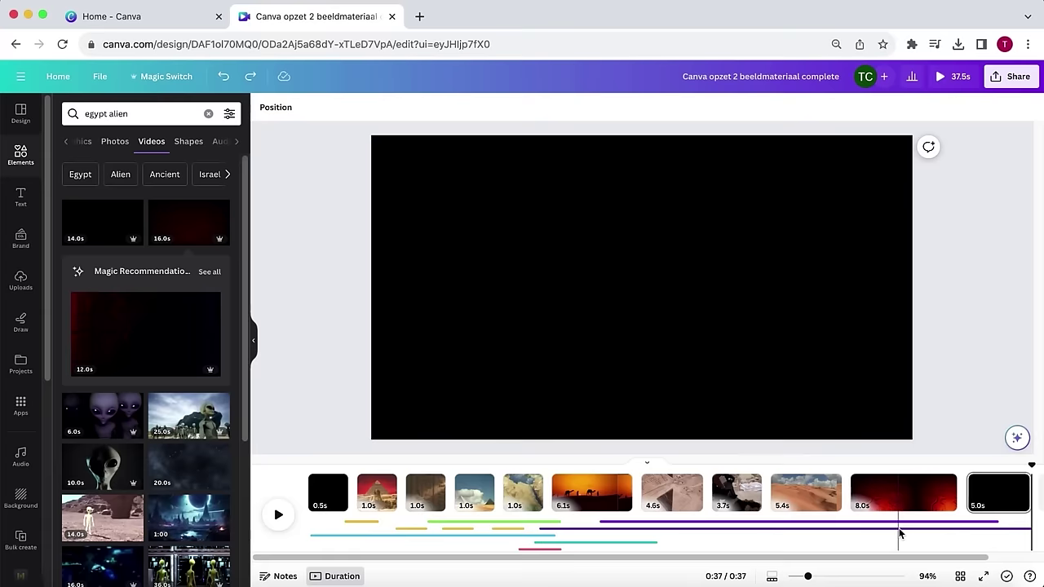
Add a grey Color Wipe transition between the map and camel sunset scenes
click(882, 455)
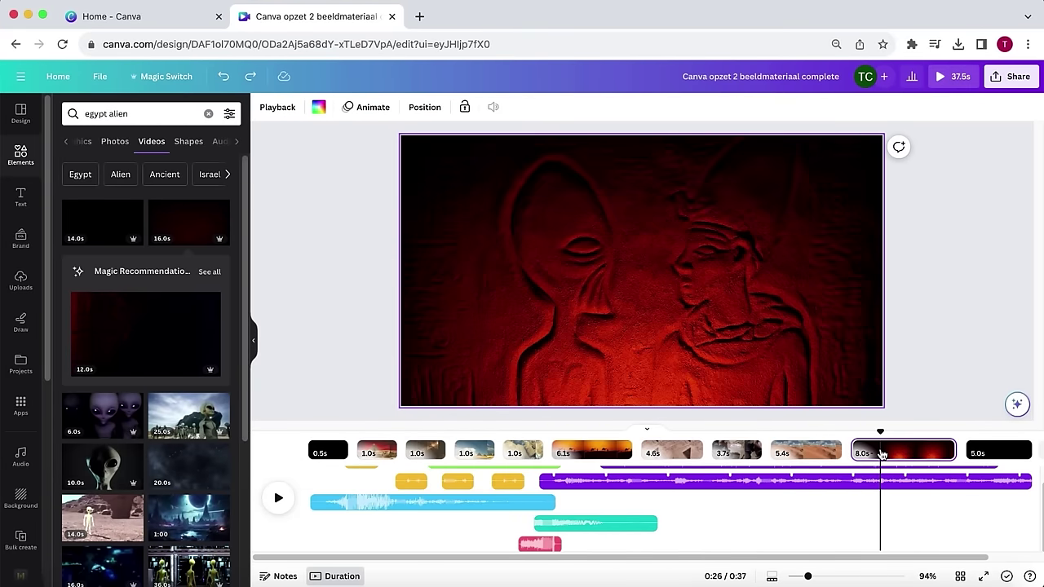
click(554, 463)
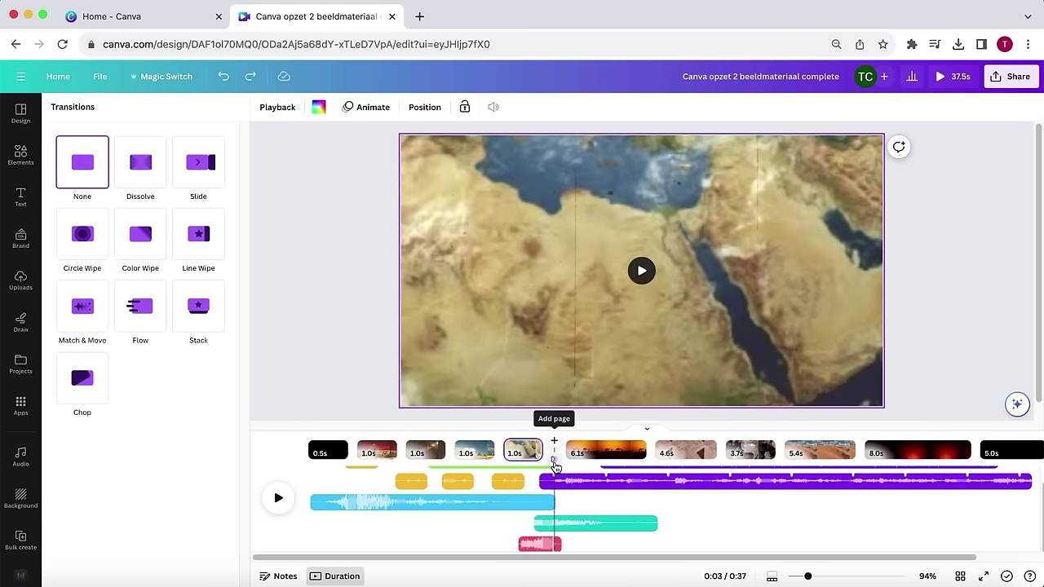
click(198, 162)
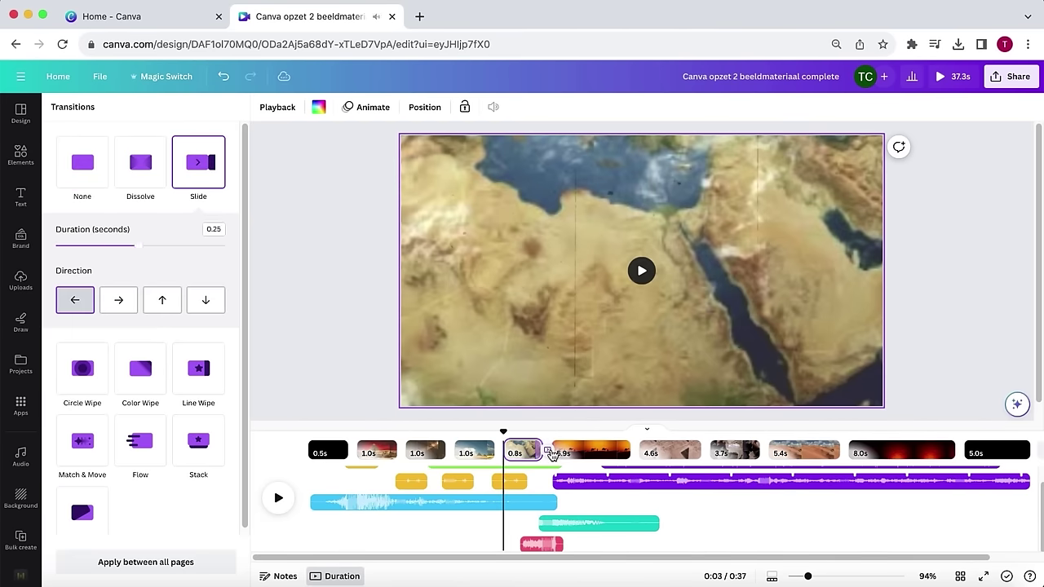
drag(135, 245, 96, 268)
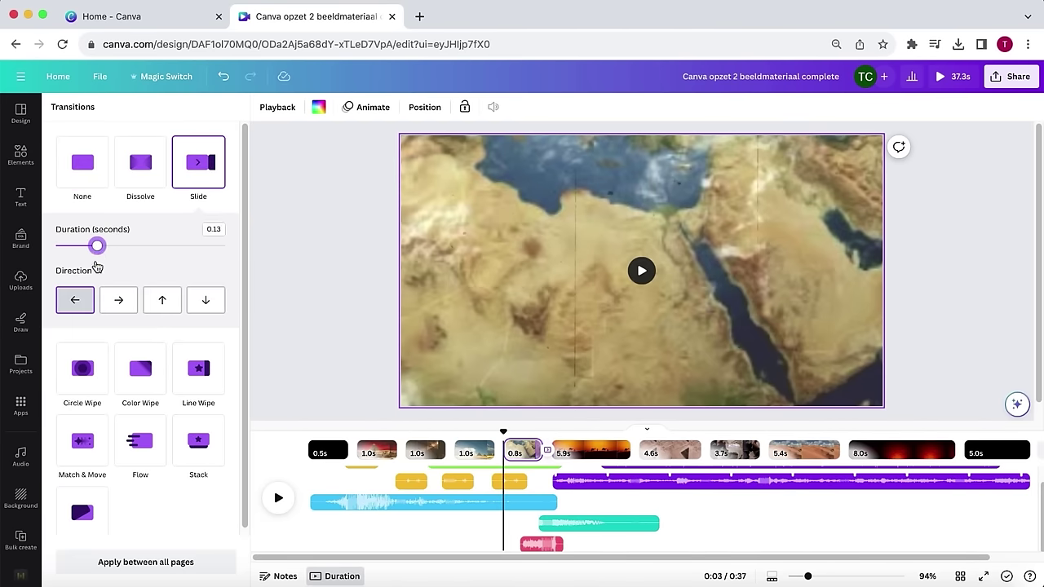
click(140, 369)
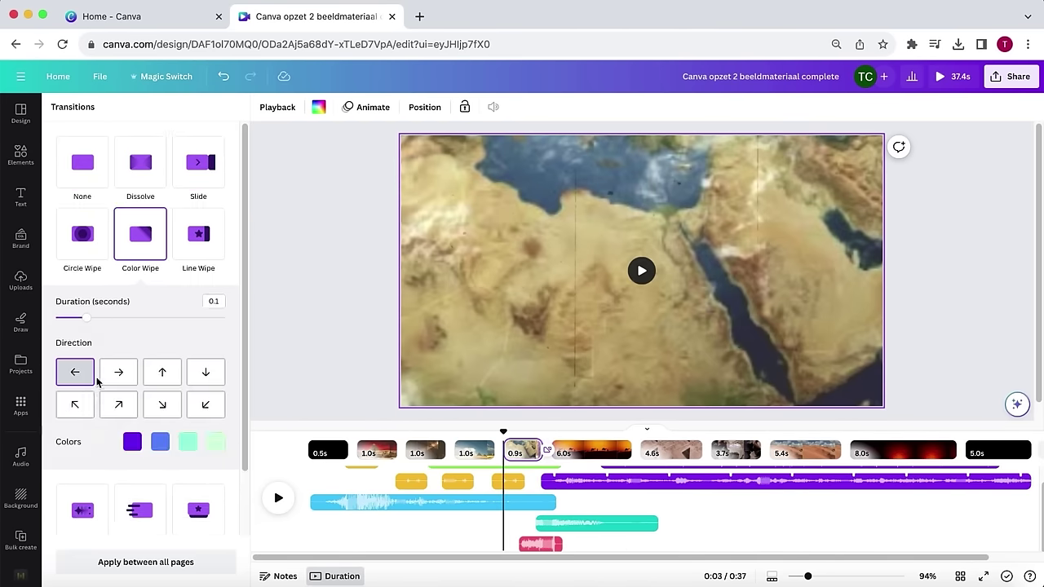
drag(86, 318, 159, 317)
click(215, 441)
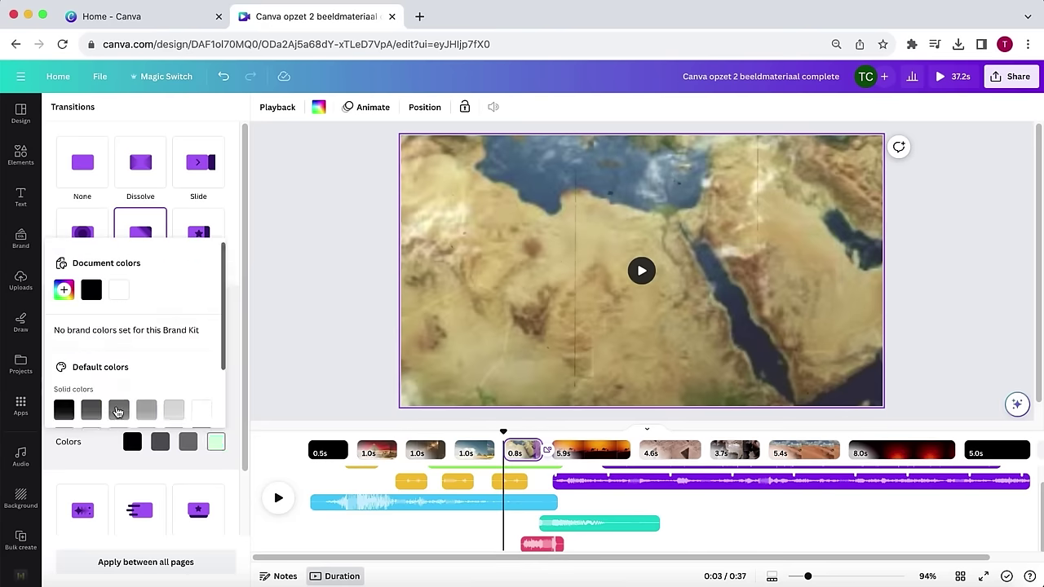
click(118, 412)
click(159, 424)
Add a 2.3-second dissolve after the sunset scene and stretch that scene longer
scroll(151, 371, up, 2)
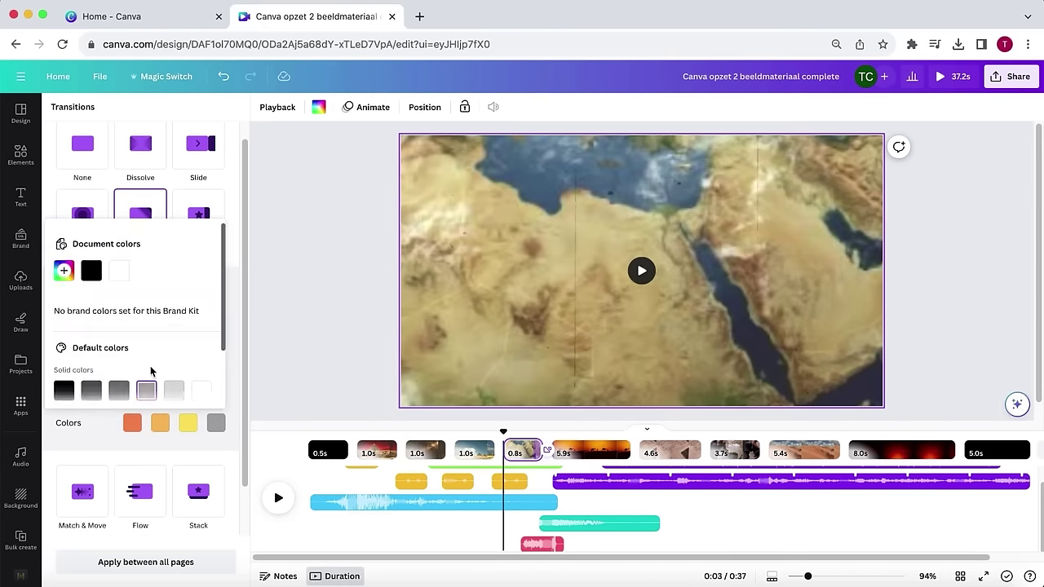
click(147, 391)
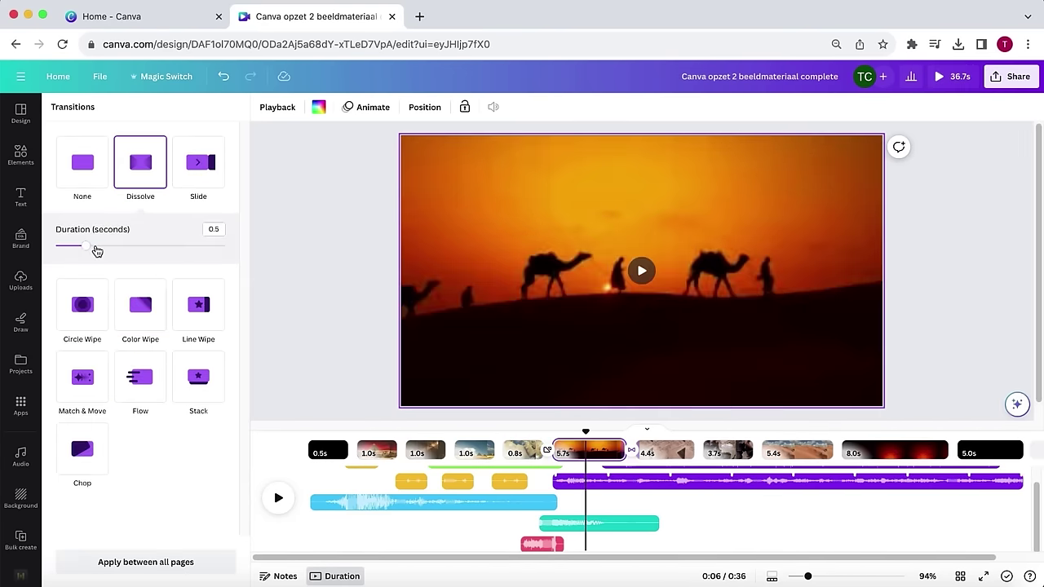
drag(96, 245, 218, 246)
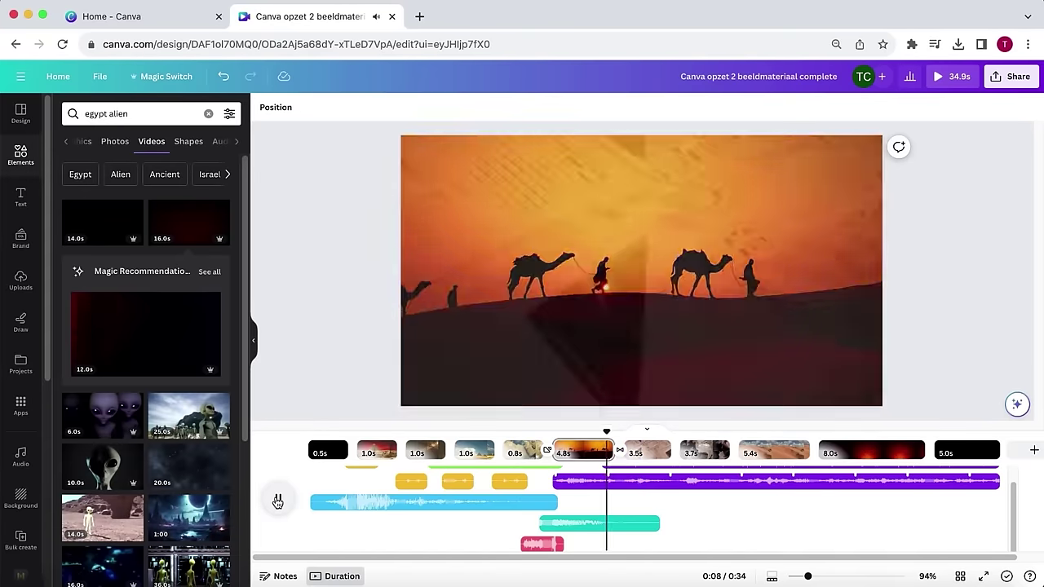
click(277, 501)
click(641, 431)
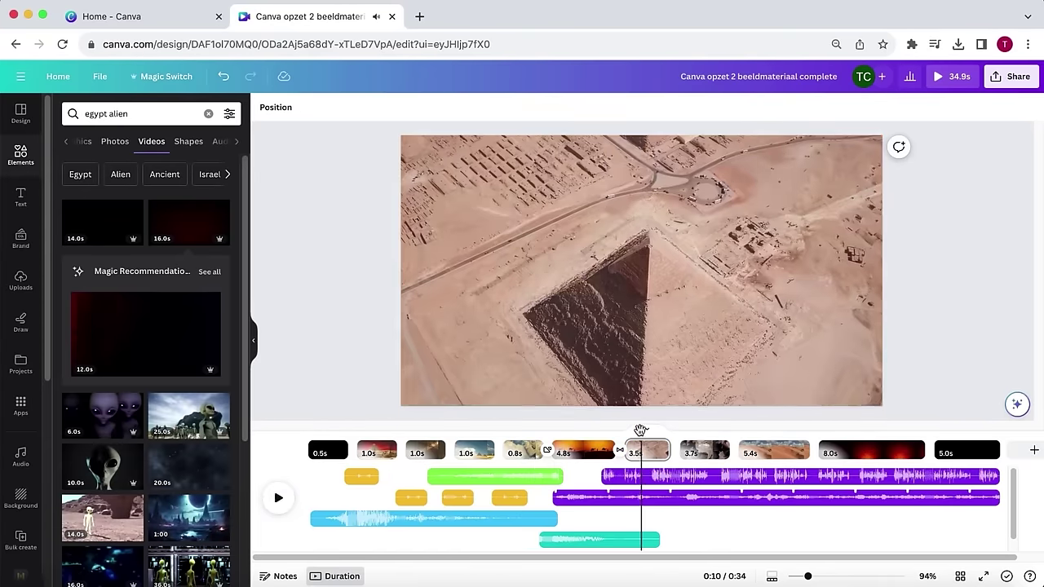
drag(615, 450, 650, 449)
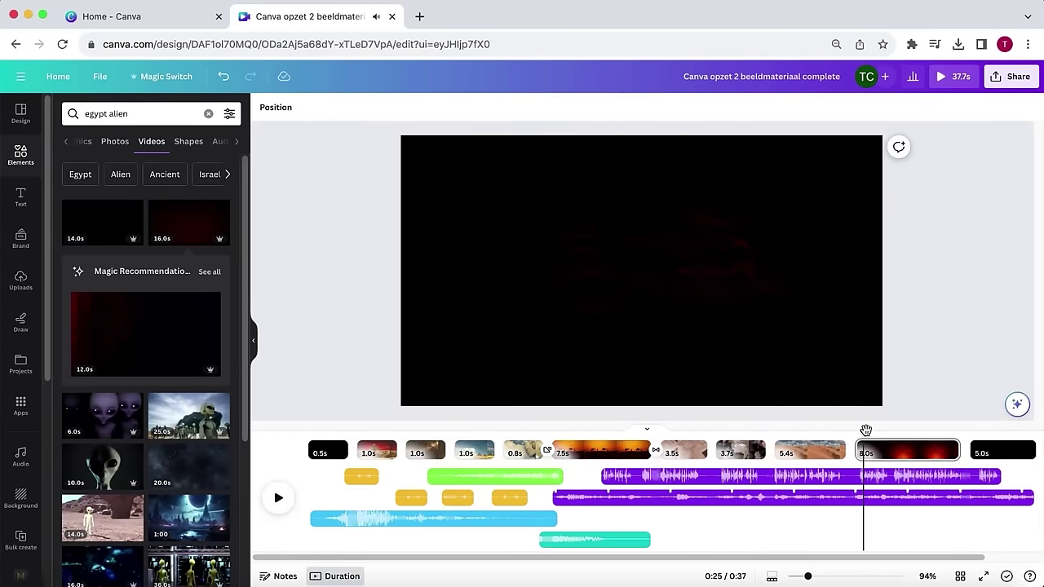
Add a Dissolve transition between the later Egypt scenes
click(853, 454)
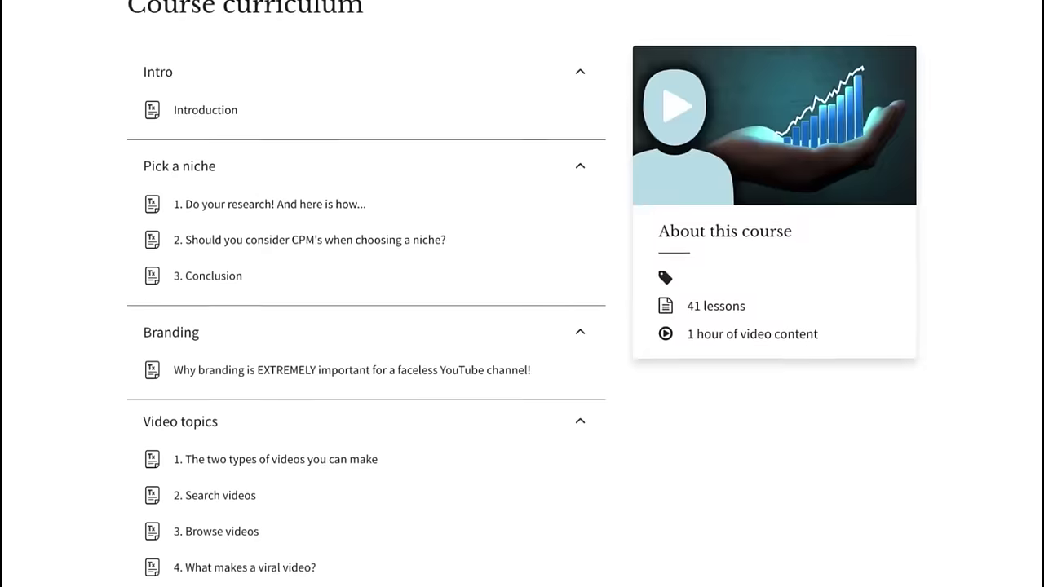
Scroll the curriculum past script writing, SEO and algorithm sections to YouTube Analytics
scroll(367, 293, down, 10)
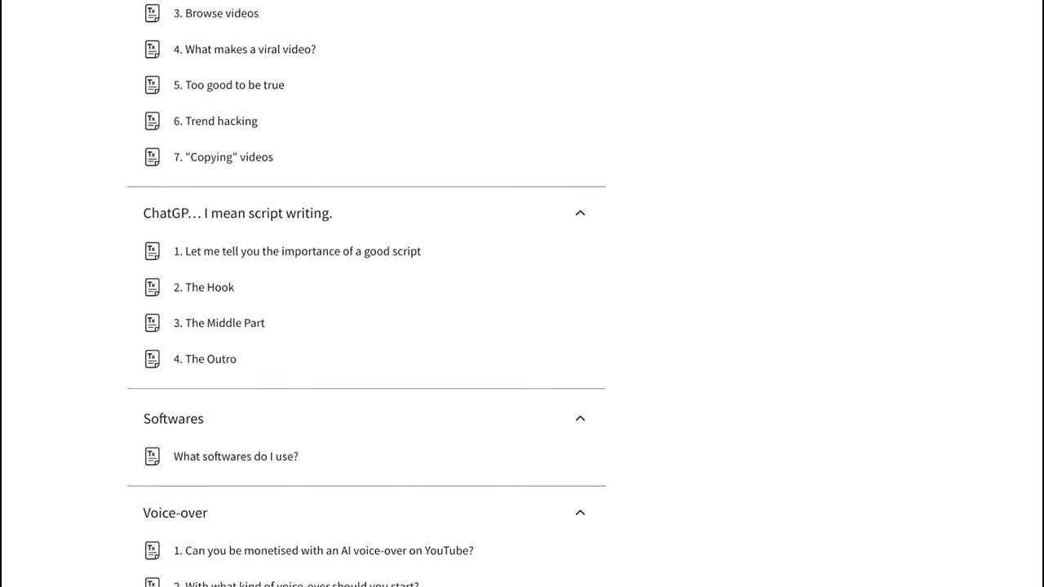
scroll(367, 293, down, 10)
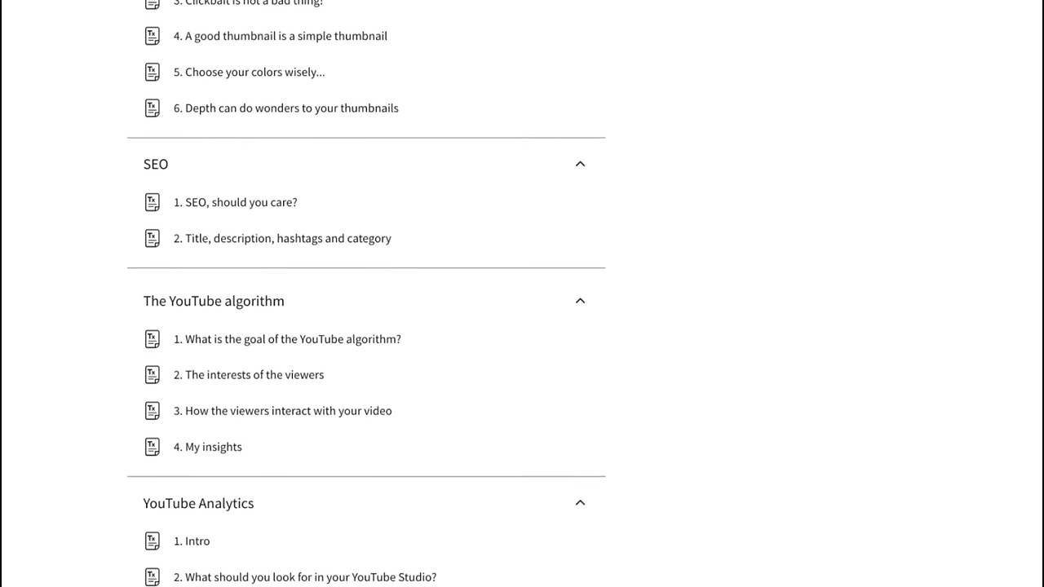